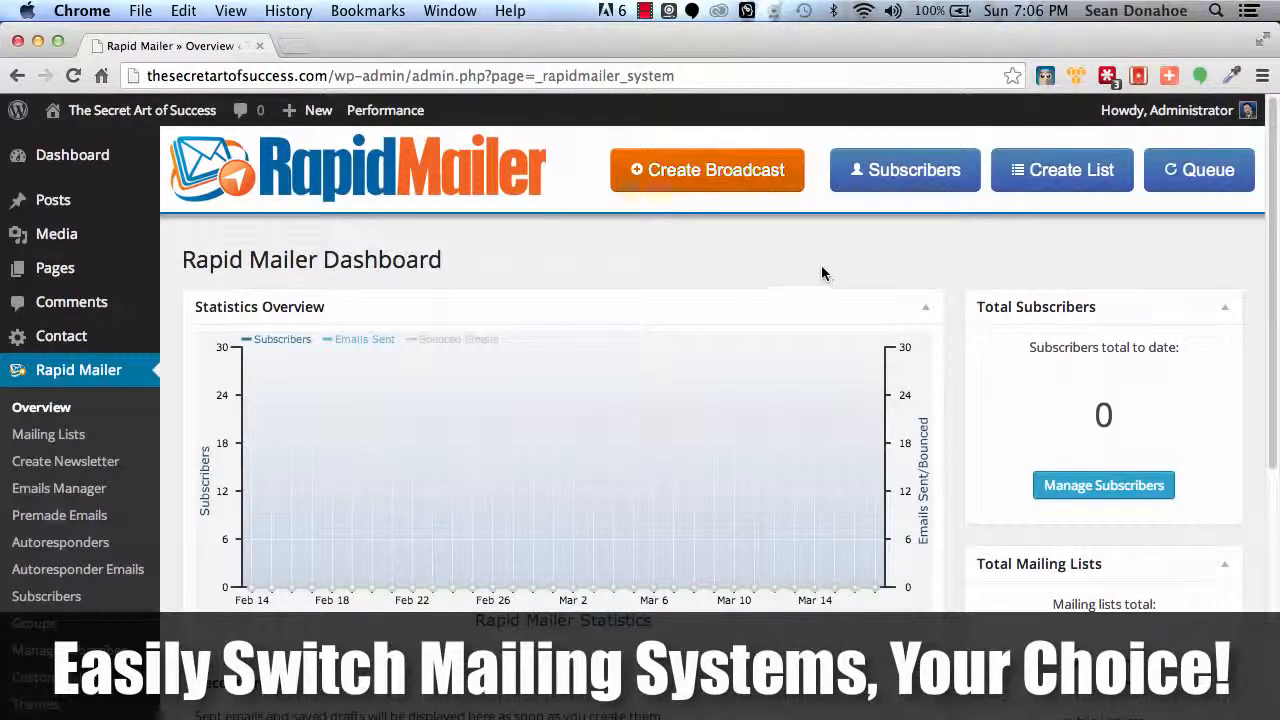
# Look over the Rapid Mailer dashboard, including its statistics chart, recent emails, and subscriber, mailing list and email totals.
pyautogui.scroll(-4, 731, 292)
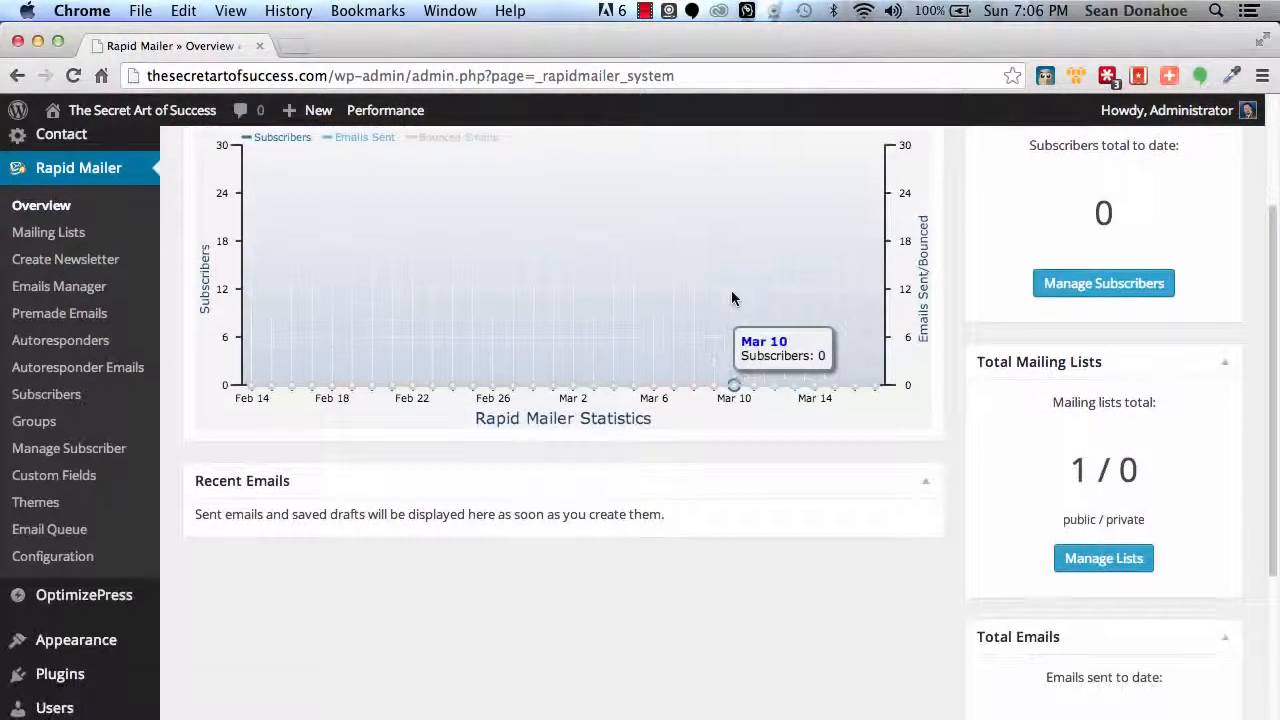
pyautogui.scroll(4, 731, 292)
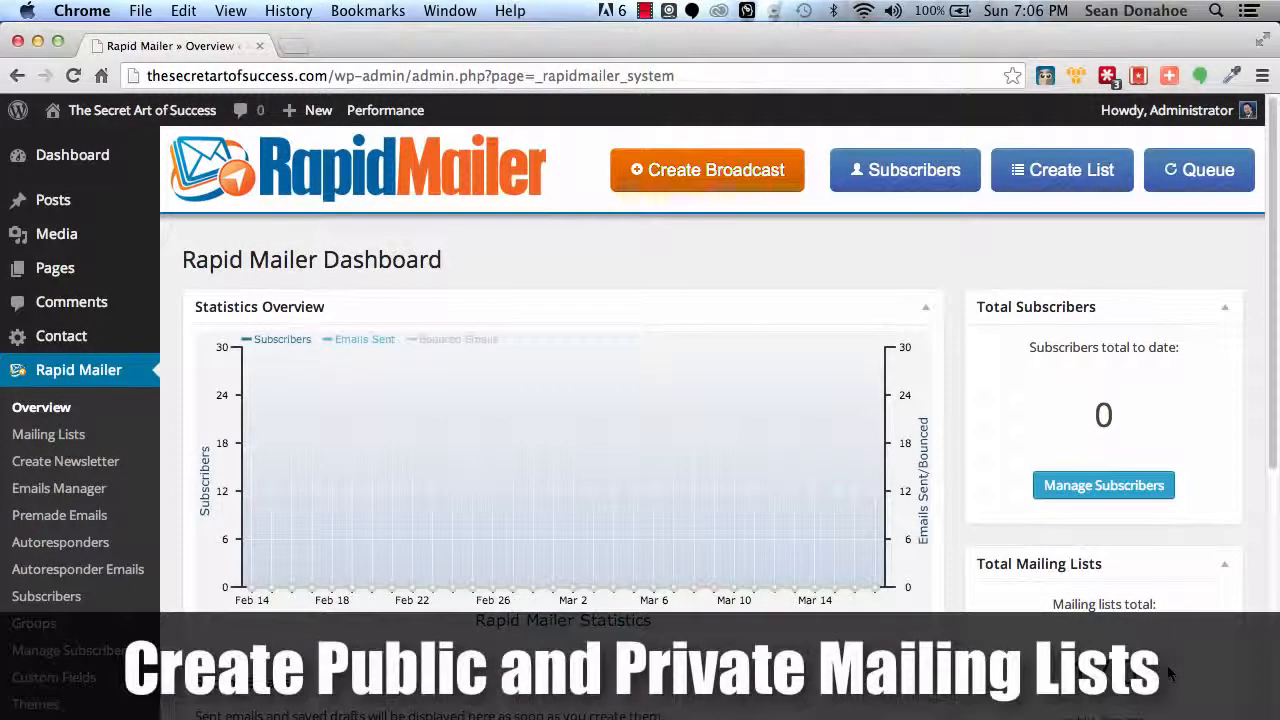
pyautogui.scroll(-4, 1168, 674)
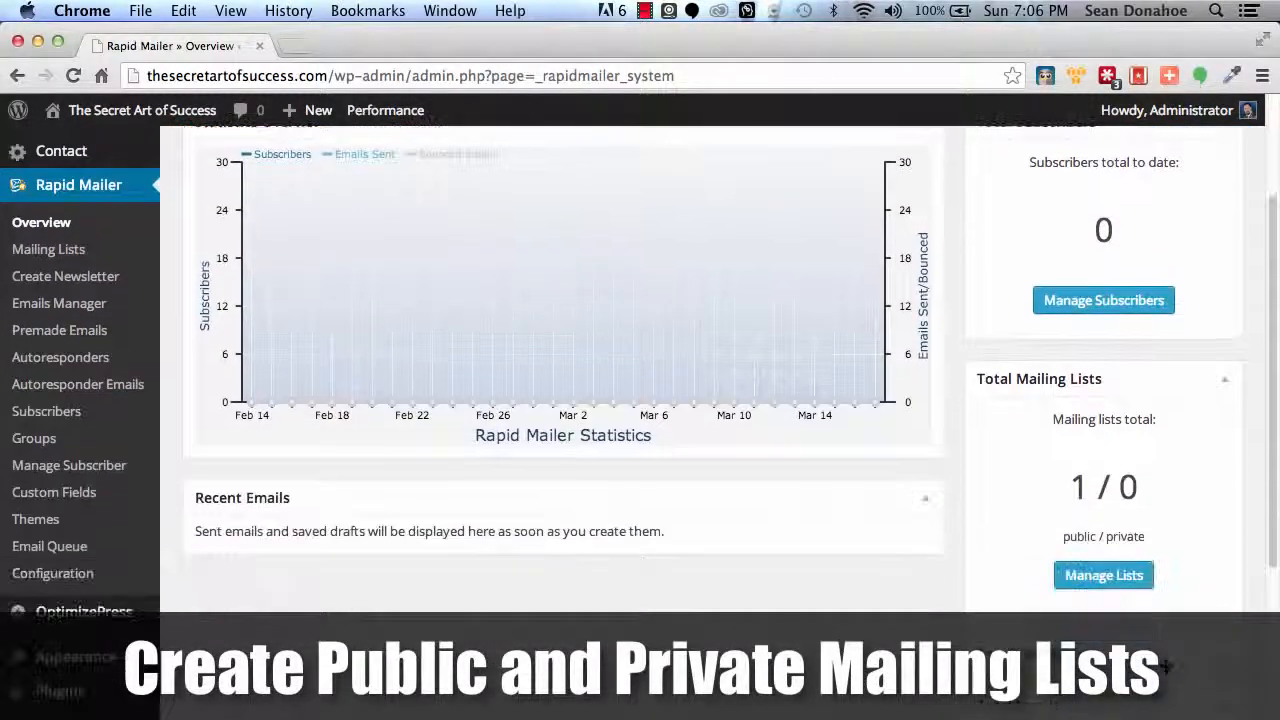
pyautogui.scroll(-5, 1165, 664)
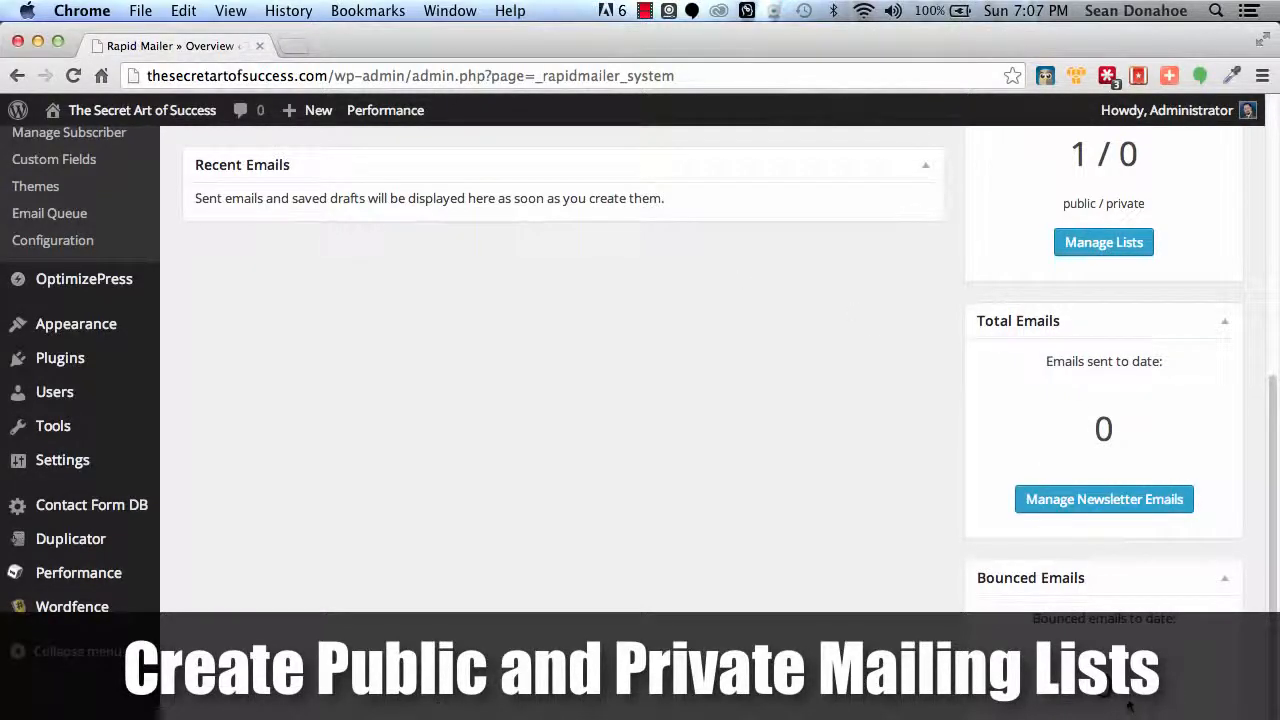
pyautogui.scroll(5, 785, 425)
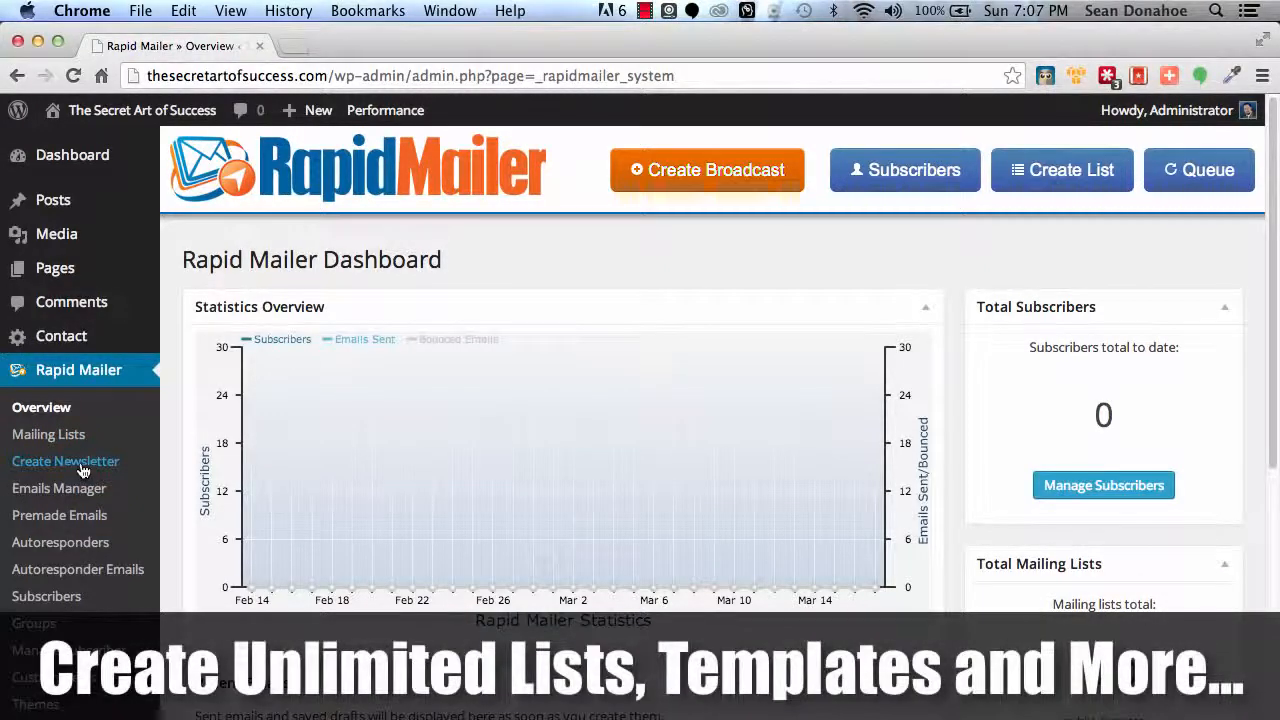
pyautogui.scroll(-1, 83, 470)
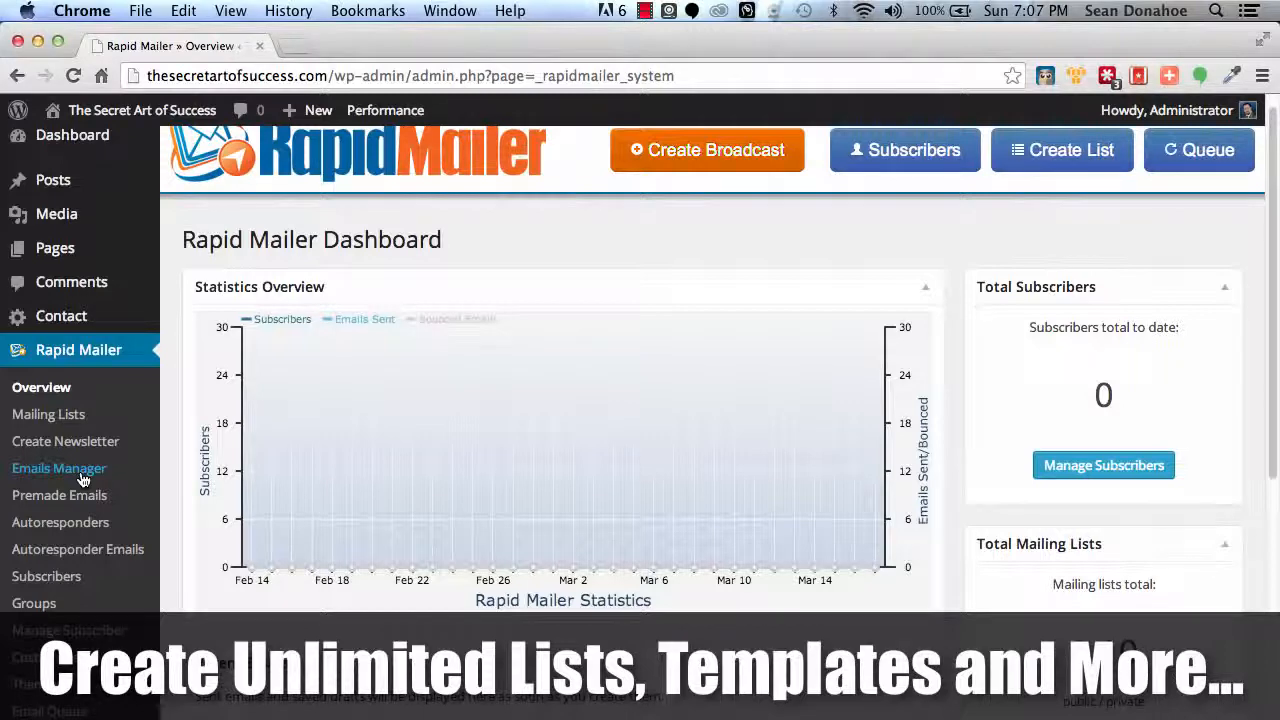
pyautogui.scroll(-2, 84, 478)
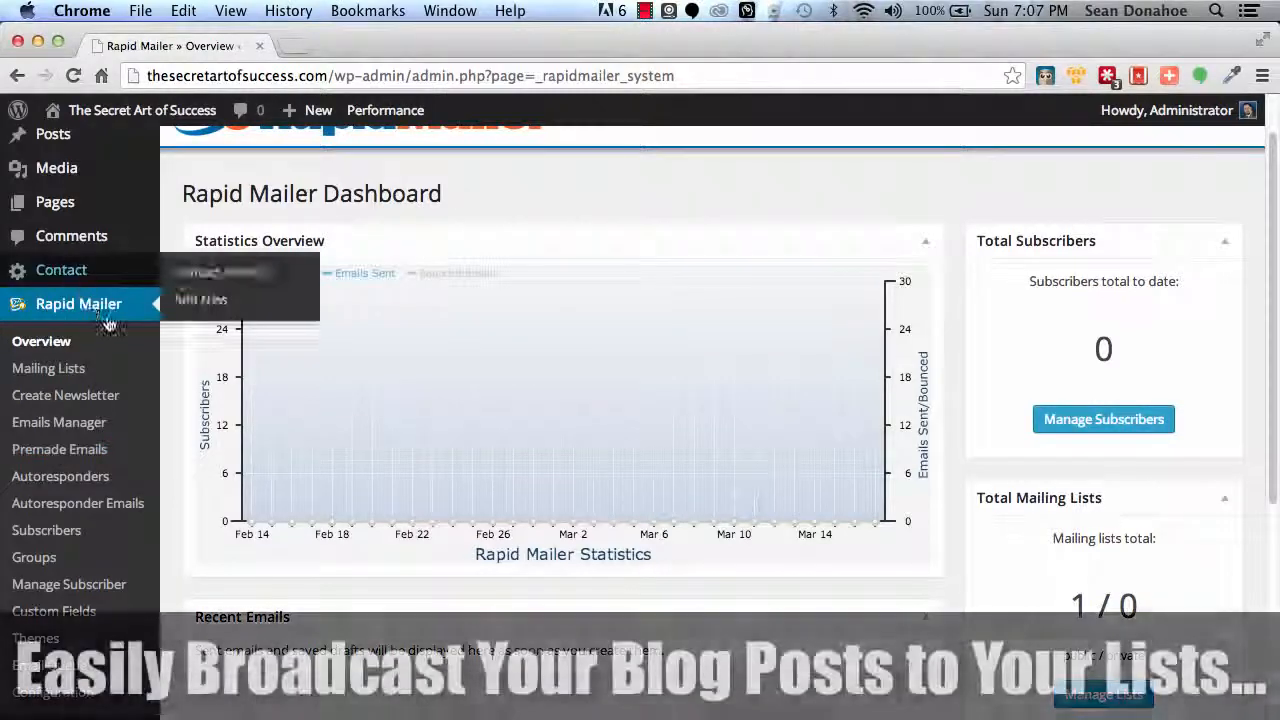
# Open the form for adding a new blog post in a separate browser tab and switch to it.
pyautogui.moveTo(80, 133)
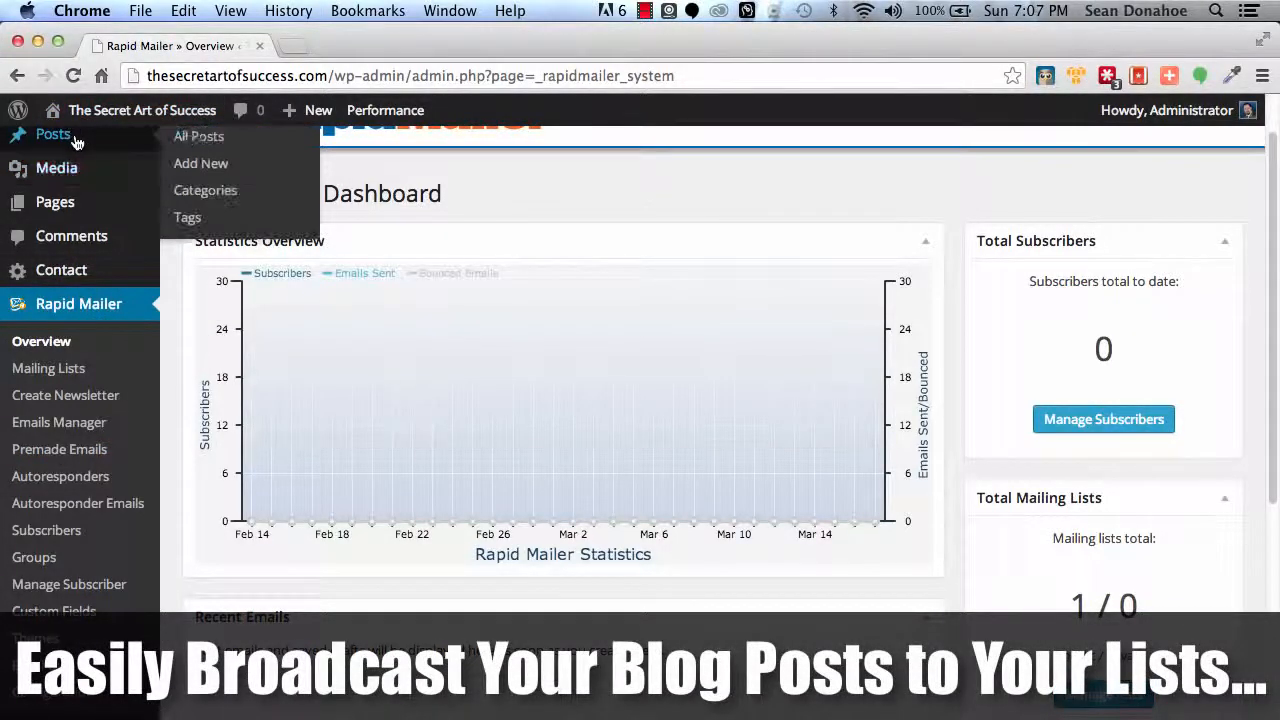
pyautogui.rightClick(205, 162)
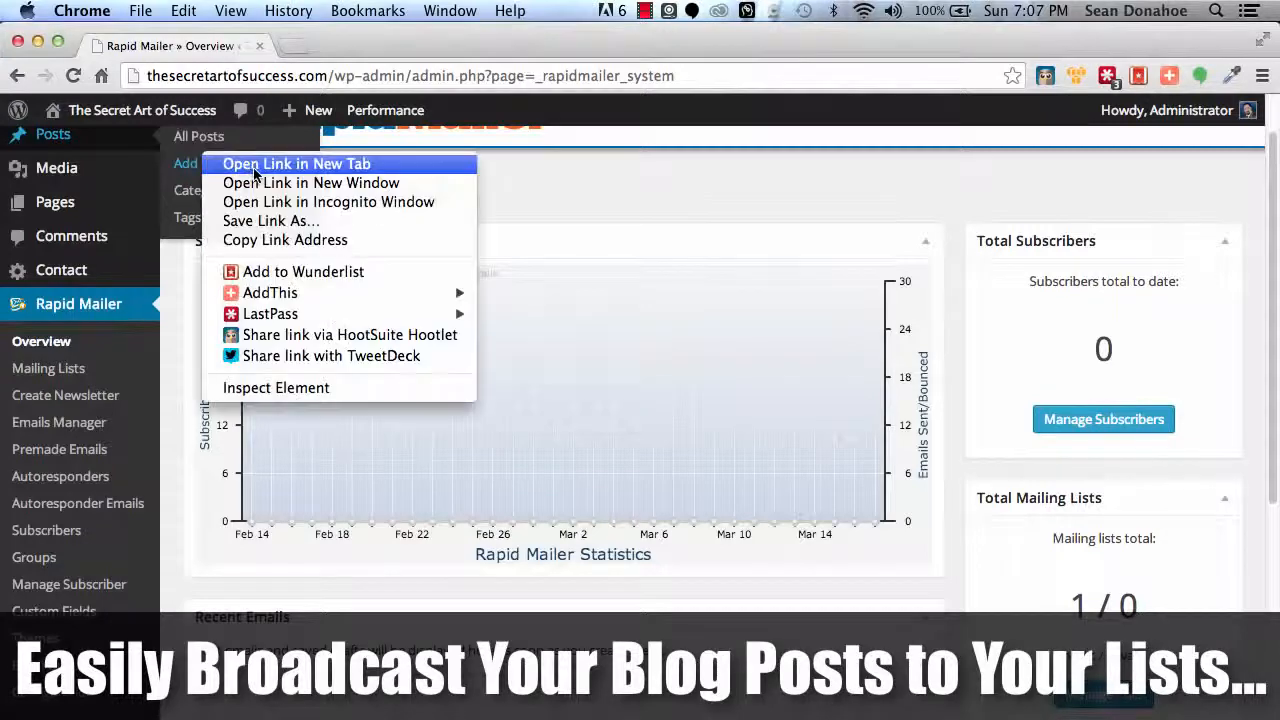
pyautogui.click(252, 166)
pyautogui.click(338, 42)
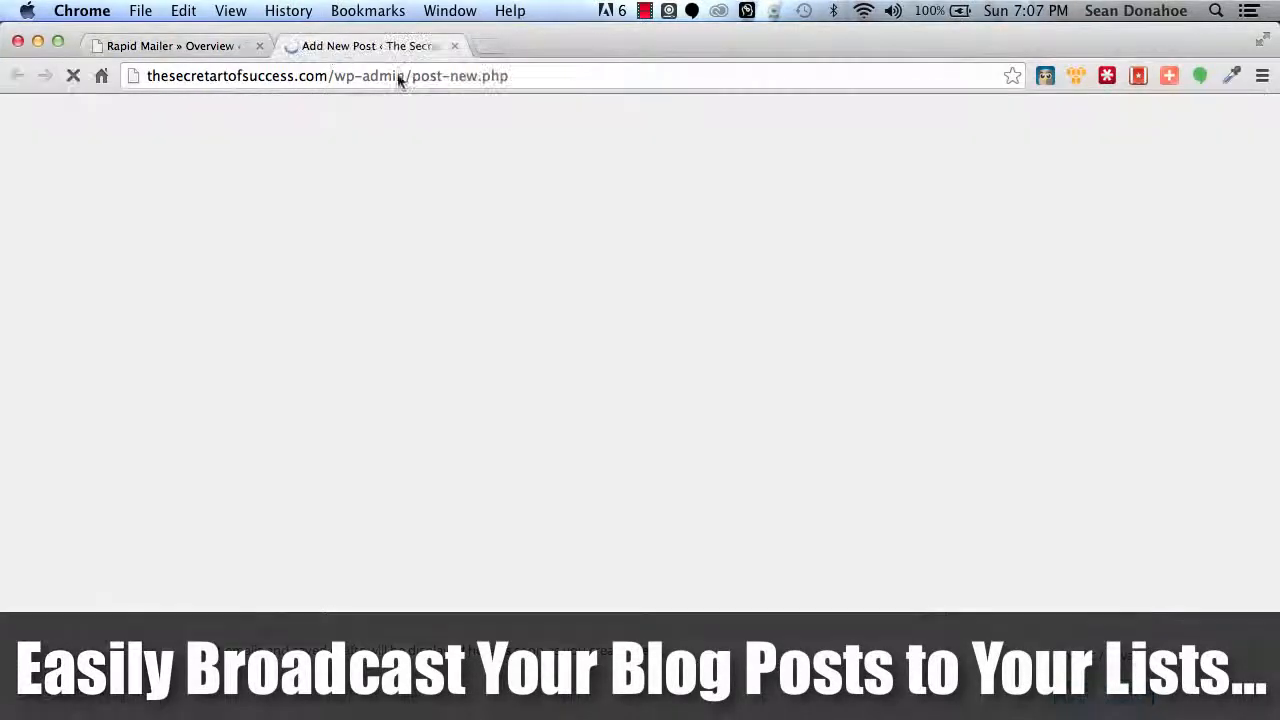
# Preview The Blues theme from the new post's Send as Newsletter options, view its full layout and close the preview.
pyautogui.scroll(-10, 560, 491)
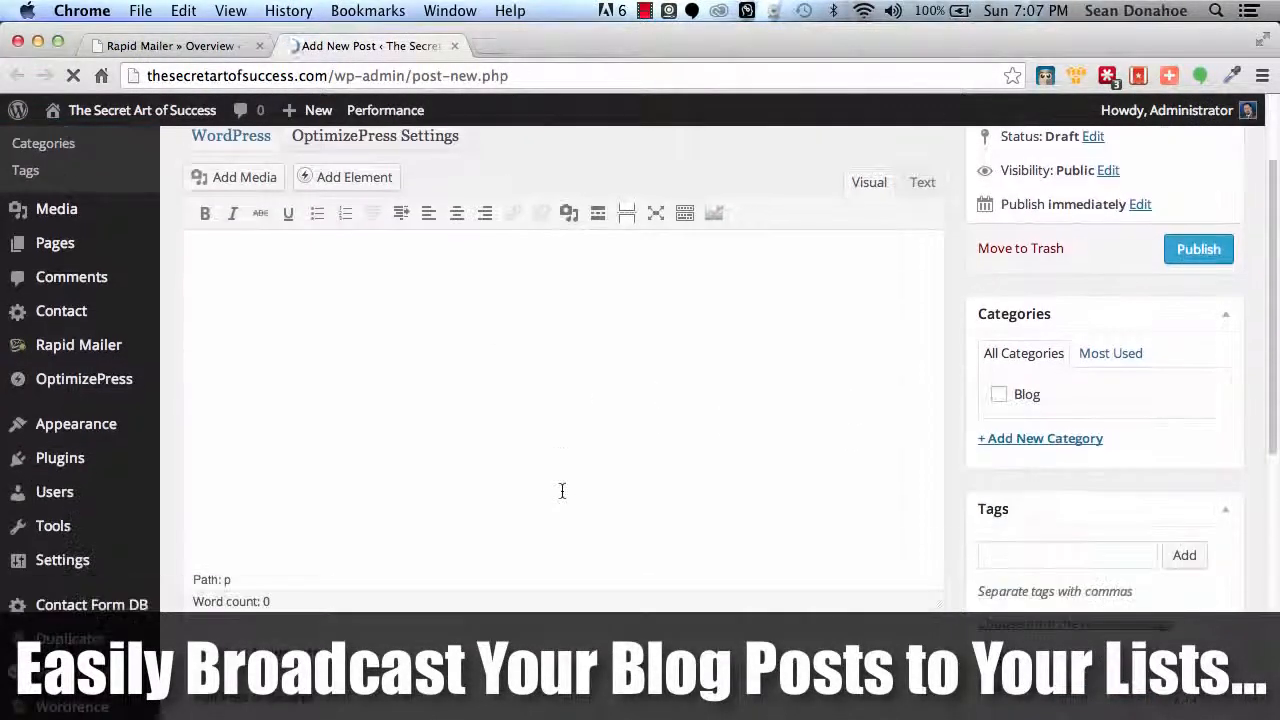
pyautogui.scroll(8, 562, 490)
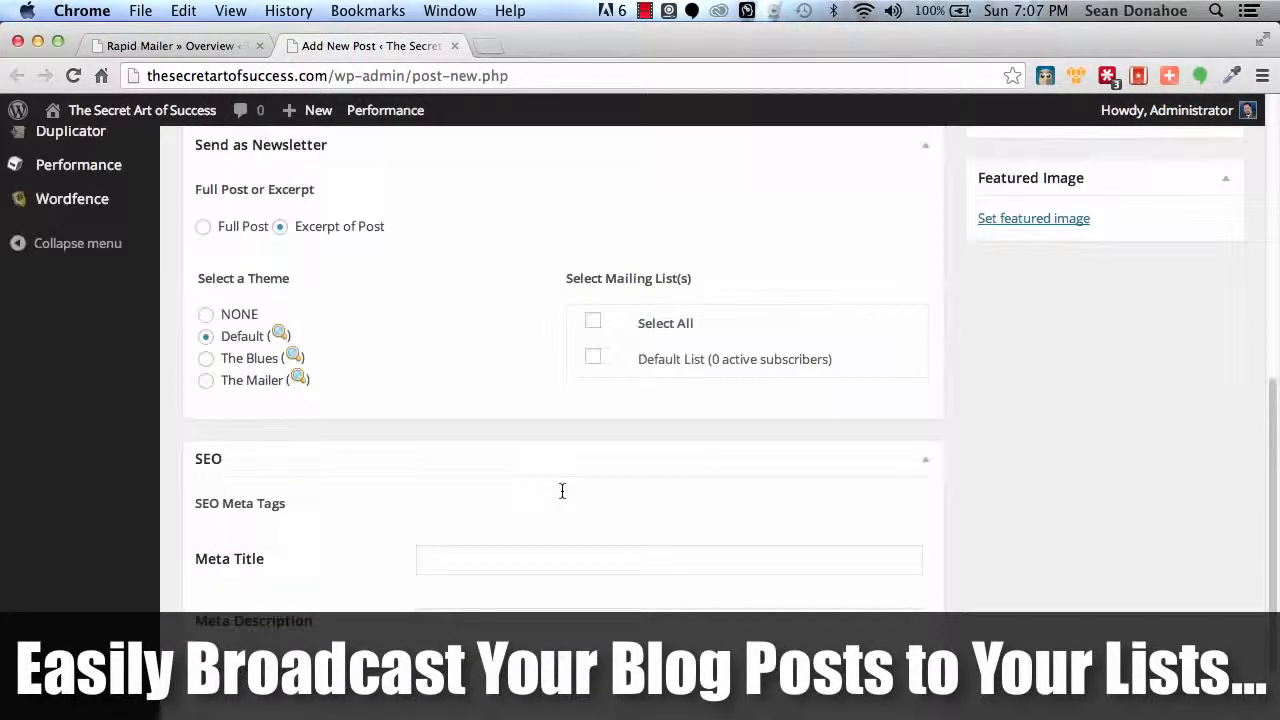
pyautogui.scroll(-5, 562, 494)
pyautogui.scroll(3, 561, 497)
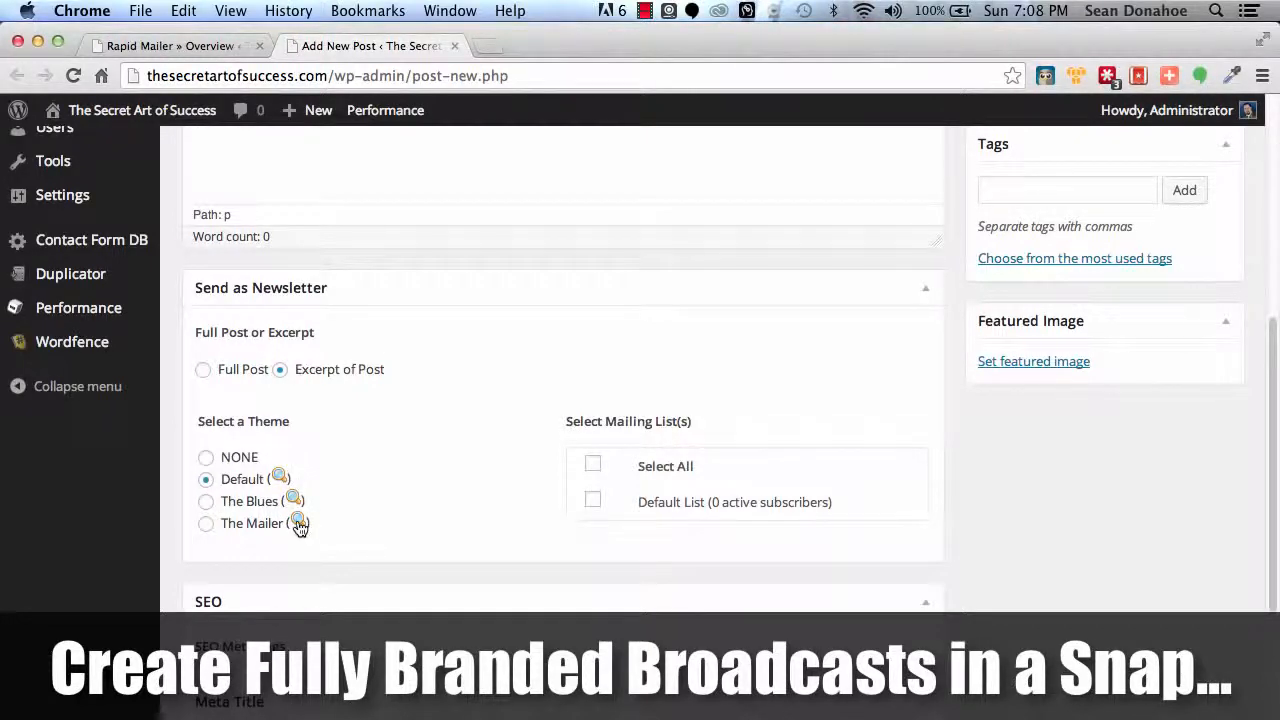
pyautogui.click(297, 505)
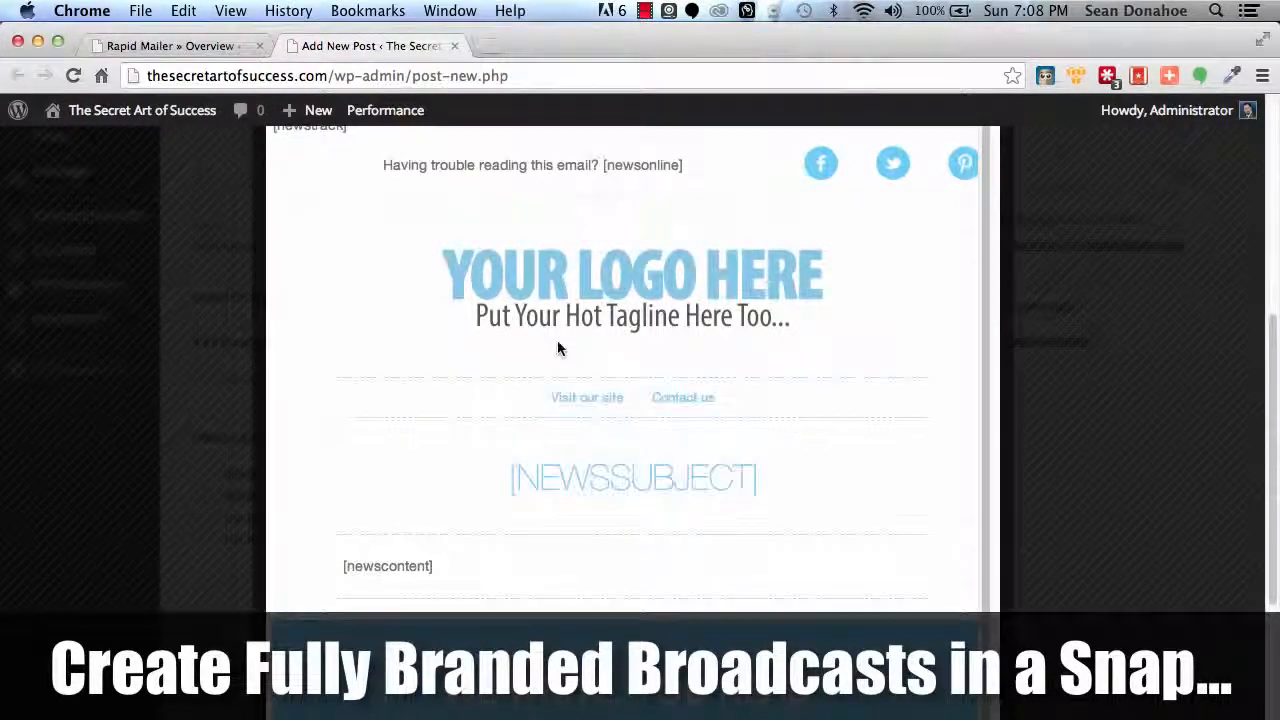
pyautogui.scroll(-10, 557, 347)
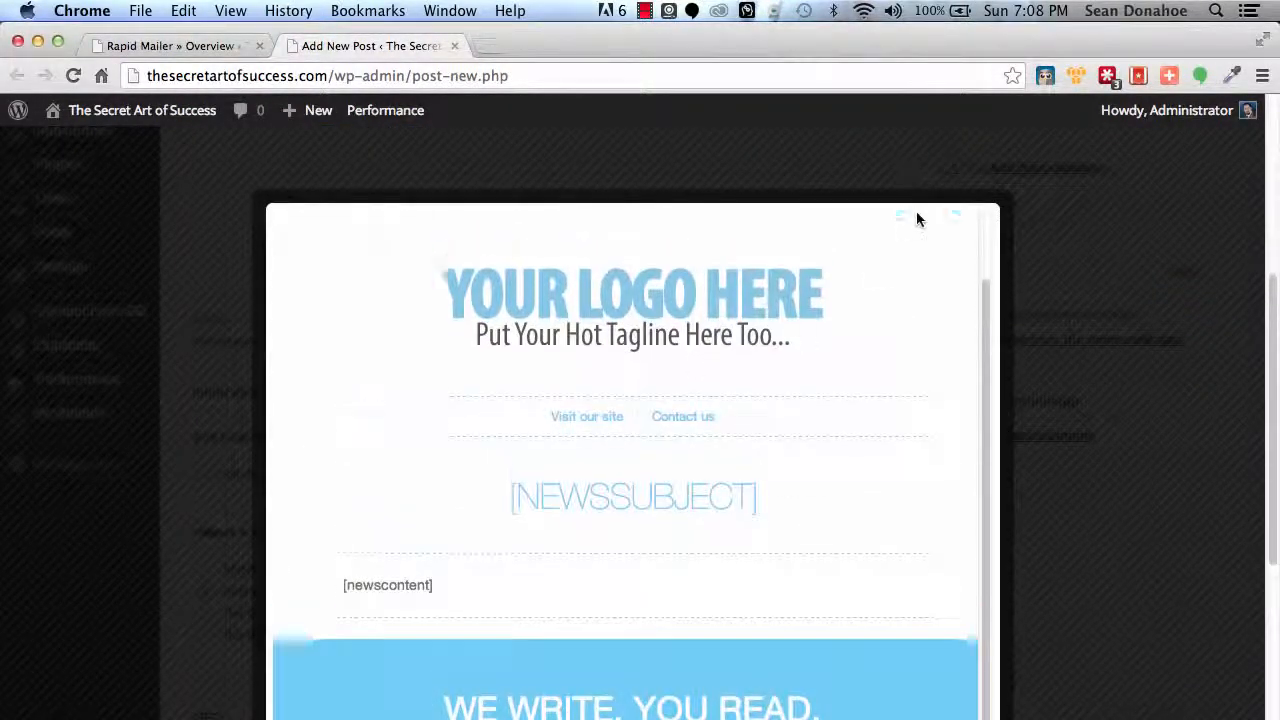
pyautogui.scroll(-5, 1032, 386)
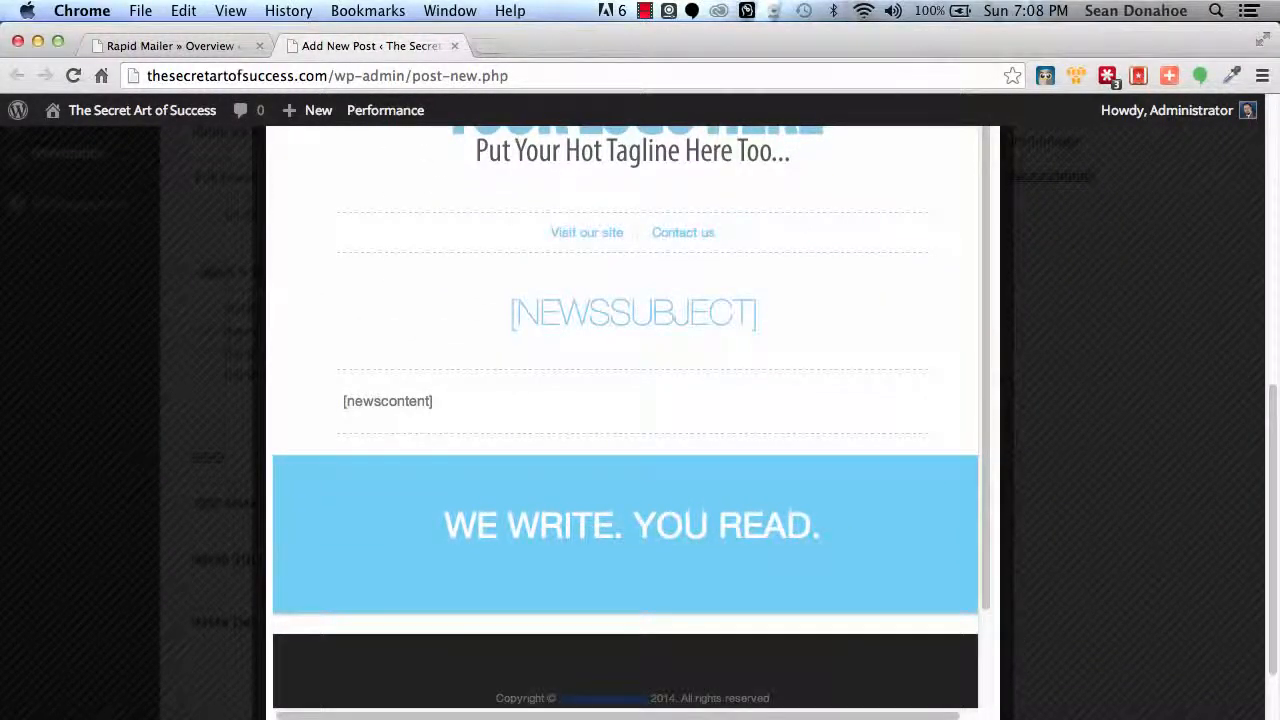
pyautogui.click(982, 708)
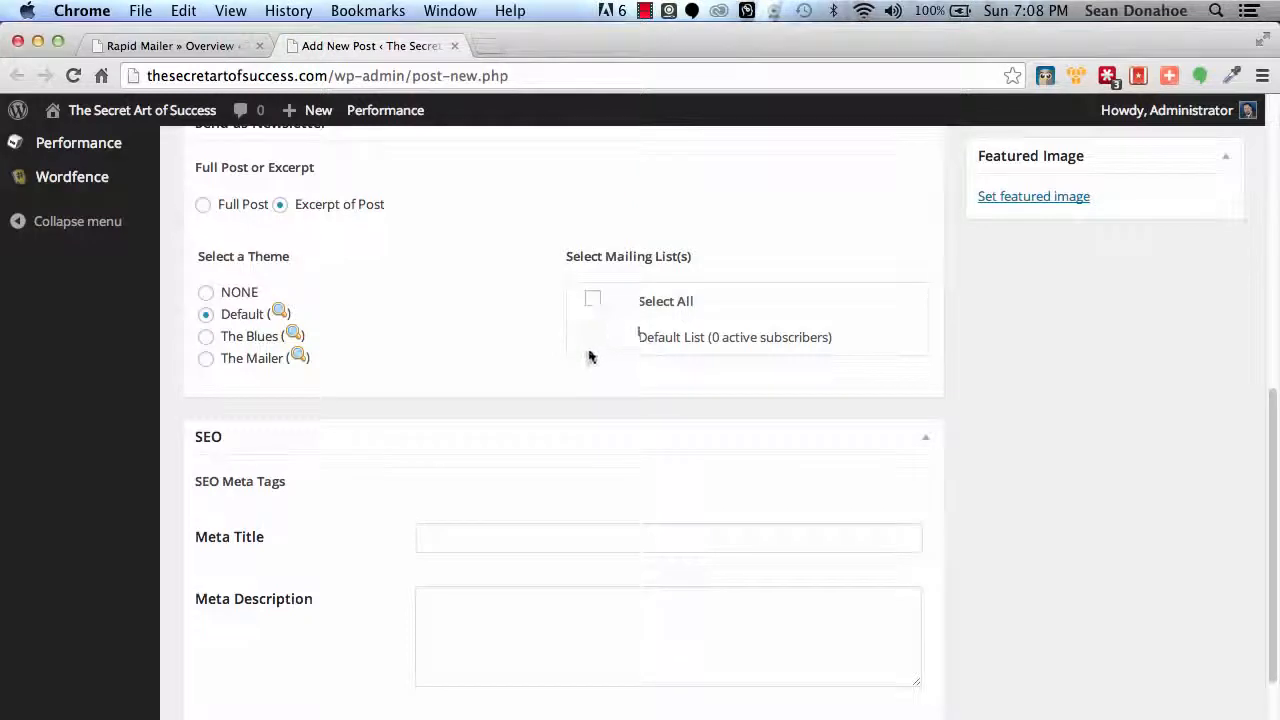
# Review the new post's title, content and publishing areas together with its newsletter theme and mailing list choices.
pyautogui.scroll(5, 481, 319)
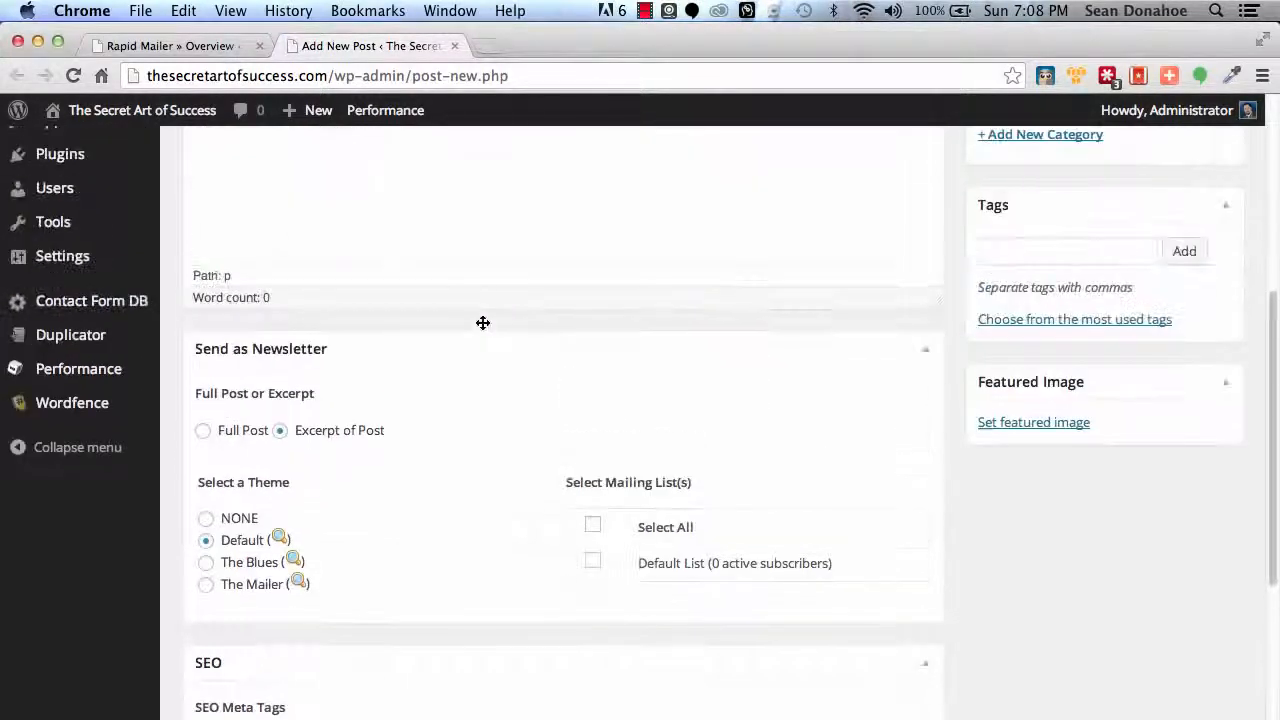
pyautogui.scroll(1, 1077, 592)
pyautogui.scroll(8, 1077, 597)
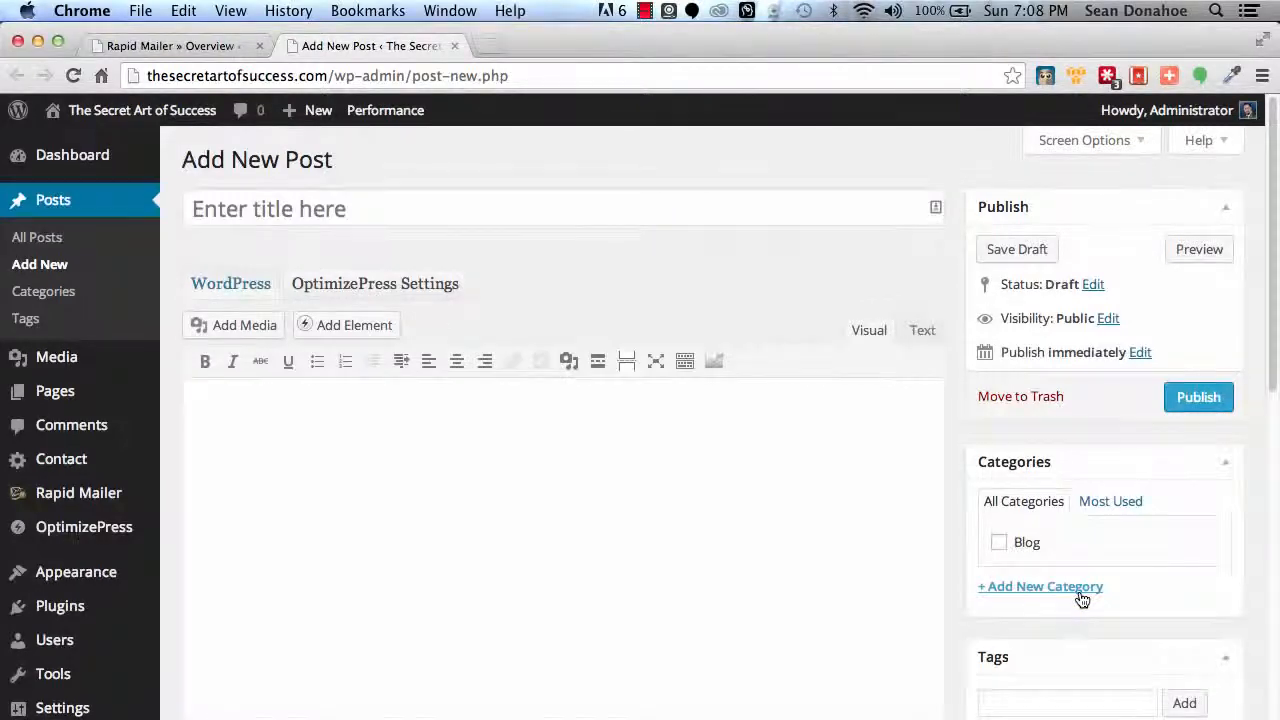
pyautogui.scroll(-10, 1080, 597)
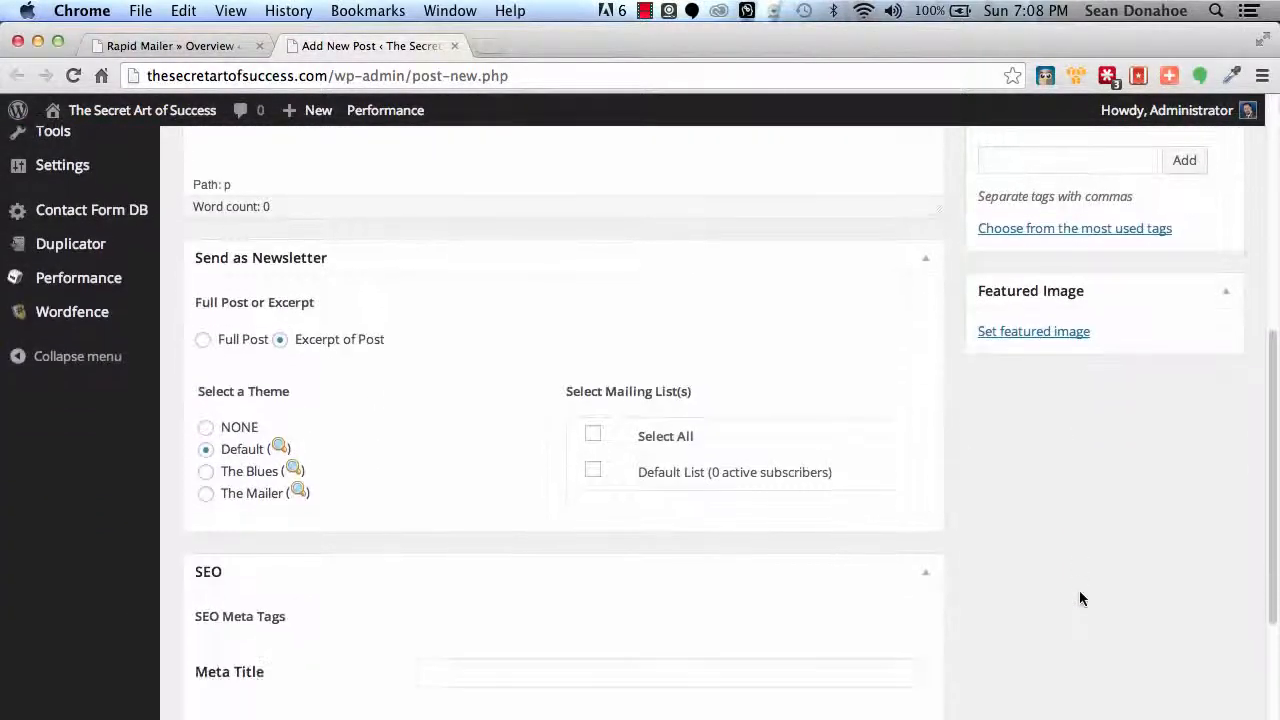
pyautogui.scroll(-2, 1080, 597)
pyautogui.scroll(10, 1080, 595)
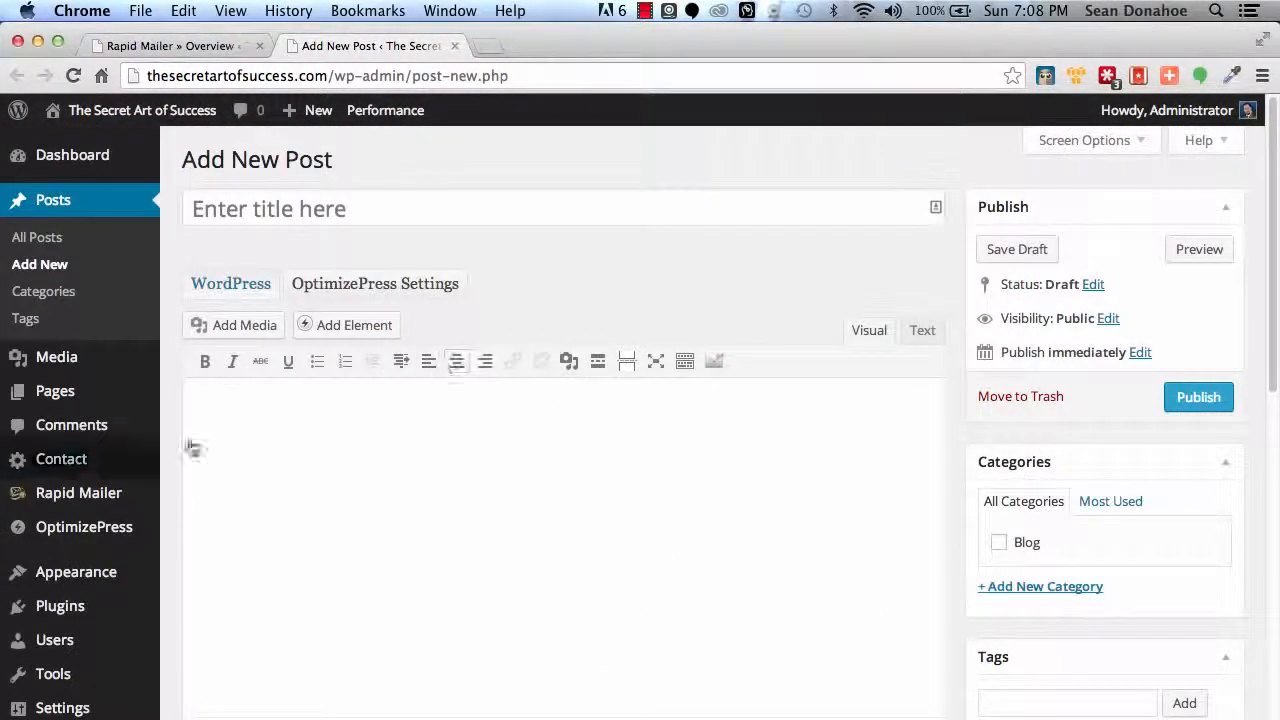
# Go to Rapid Mailer's autoresponder management page and start a new autoresponder.
pyautogui.moveTo(50, 492)
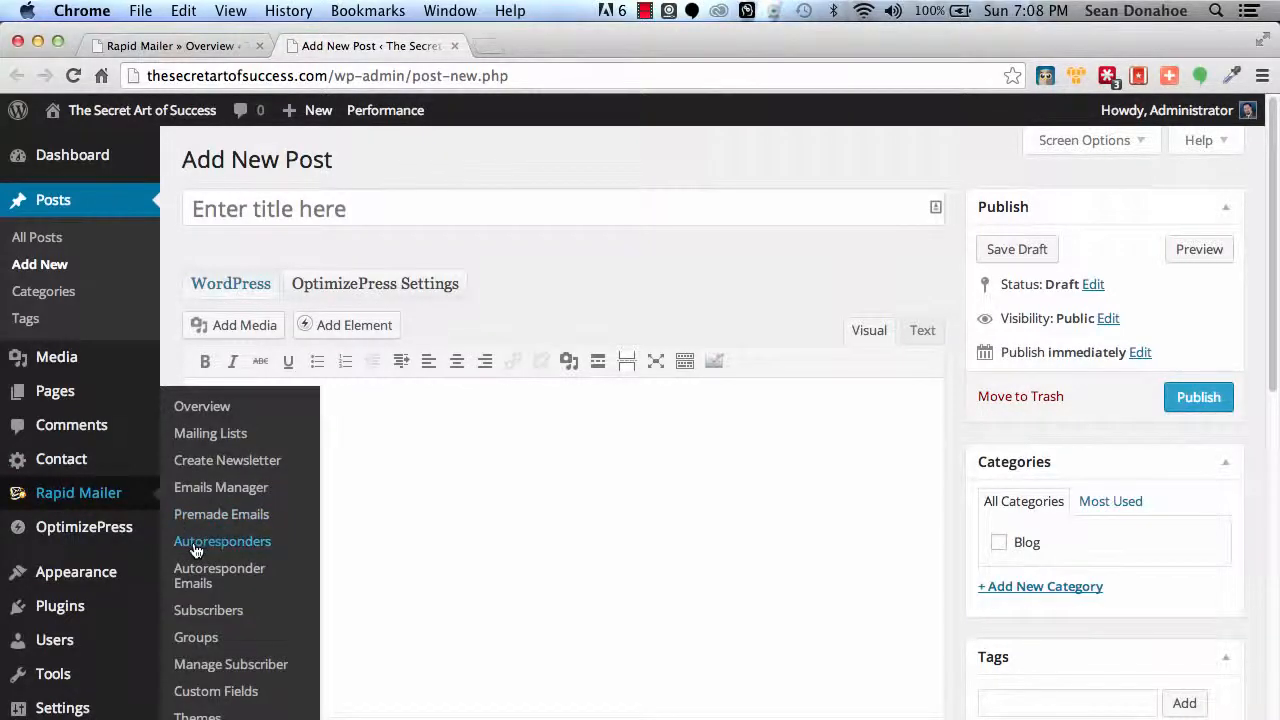
pyautogui.click(50, 491)
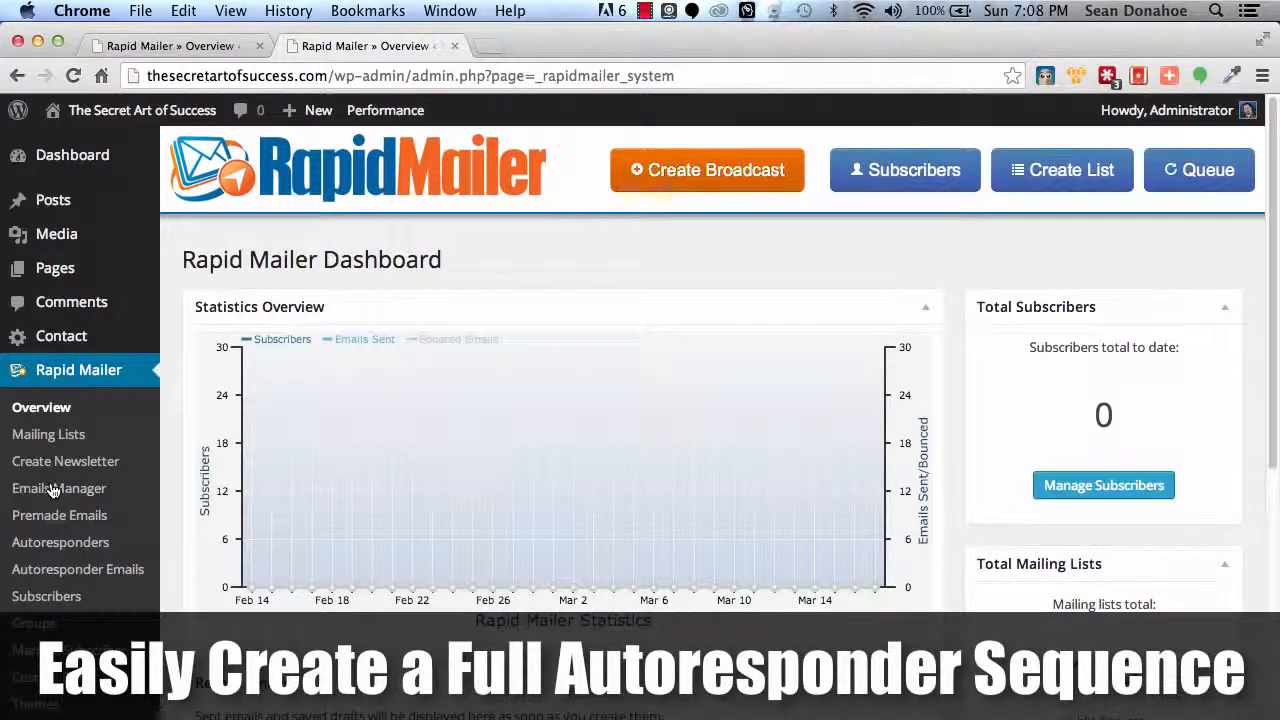
pyautogui.scroll(-4, 52, 490)
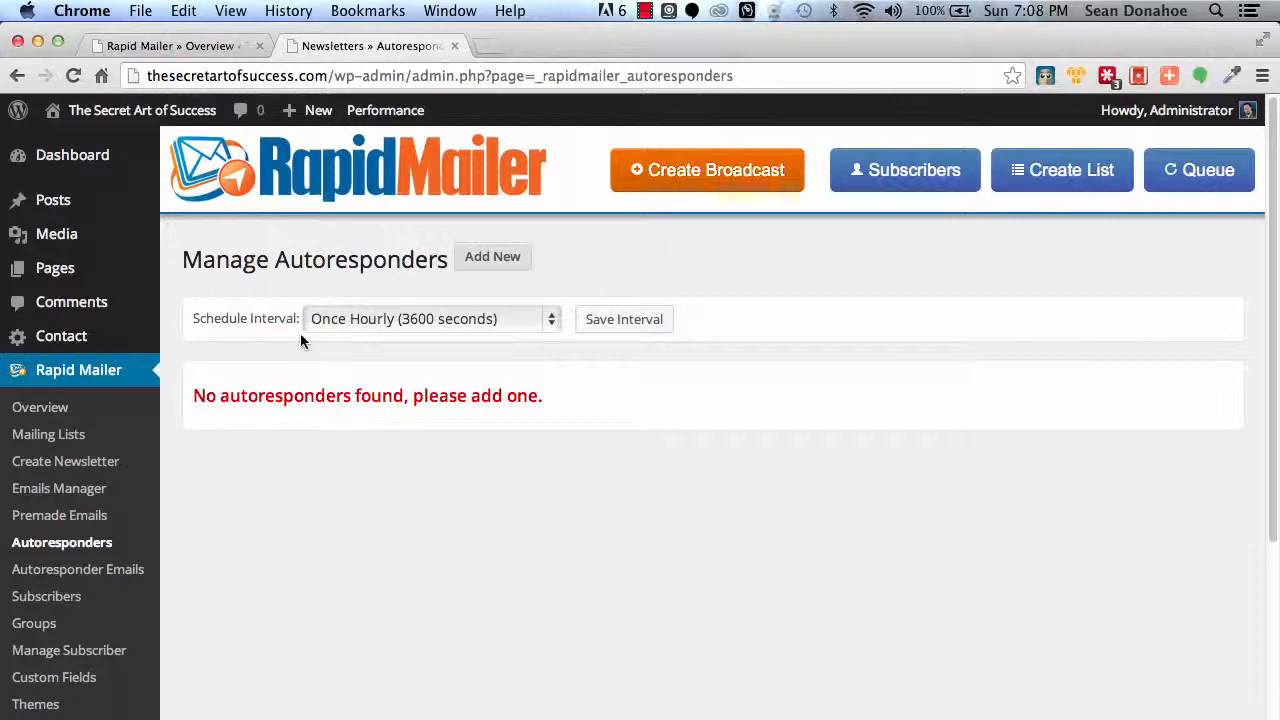
pyautogui.click(503, 260)
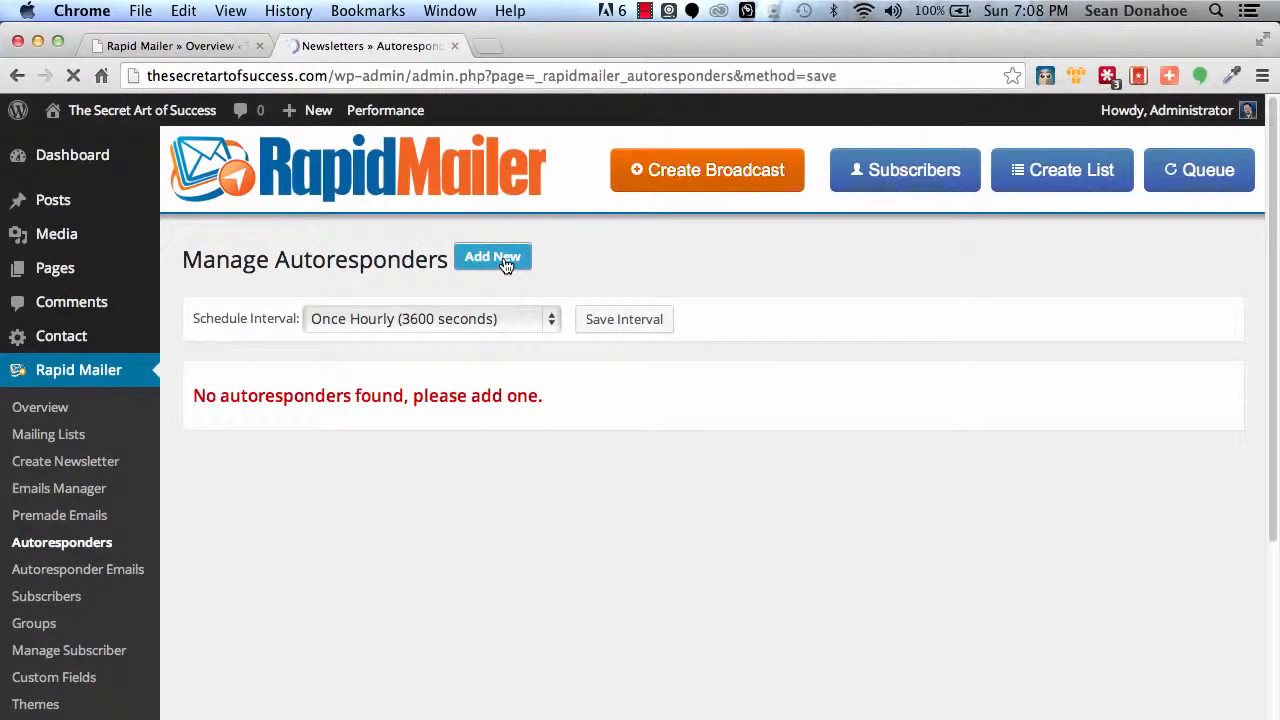
# Name the autoresponder "IMSC Sign Up", assign it to the Default List and apply it to existing subscribers.
pyautogui.scroll(-1, 279, 390)
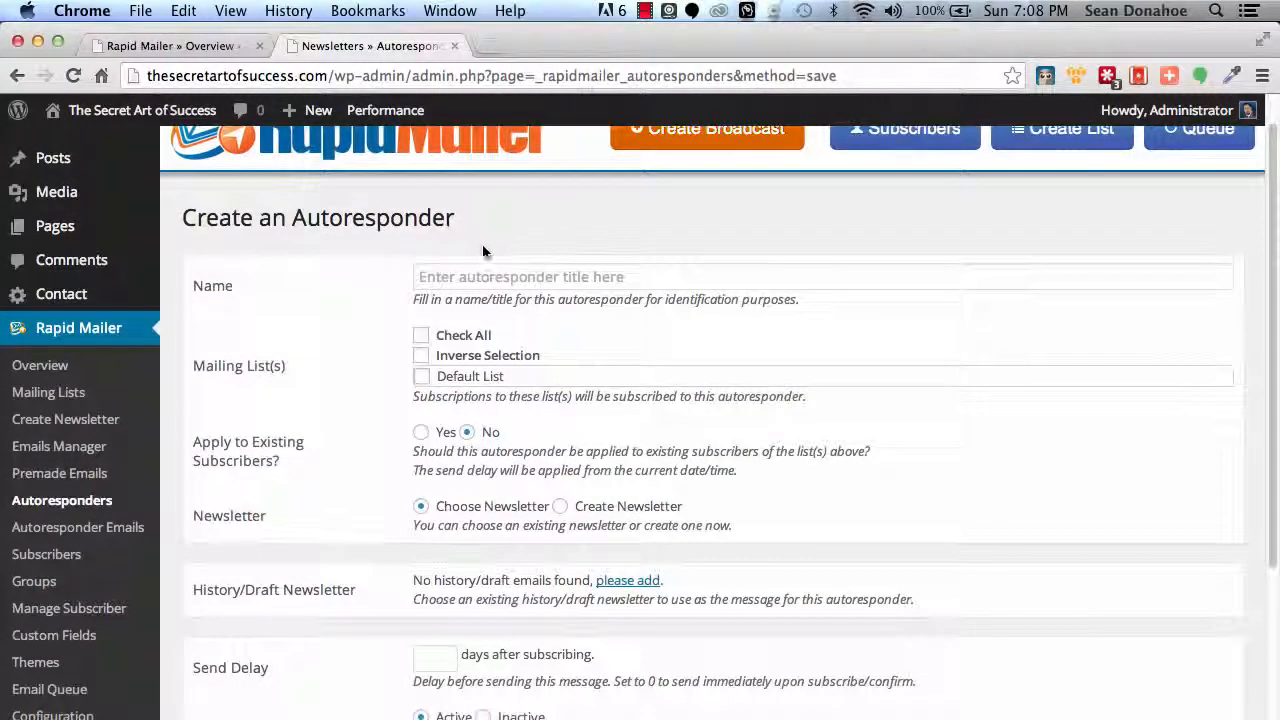
pyautogui.click(480, 273)
pyautogui.write('IMS')
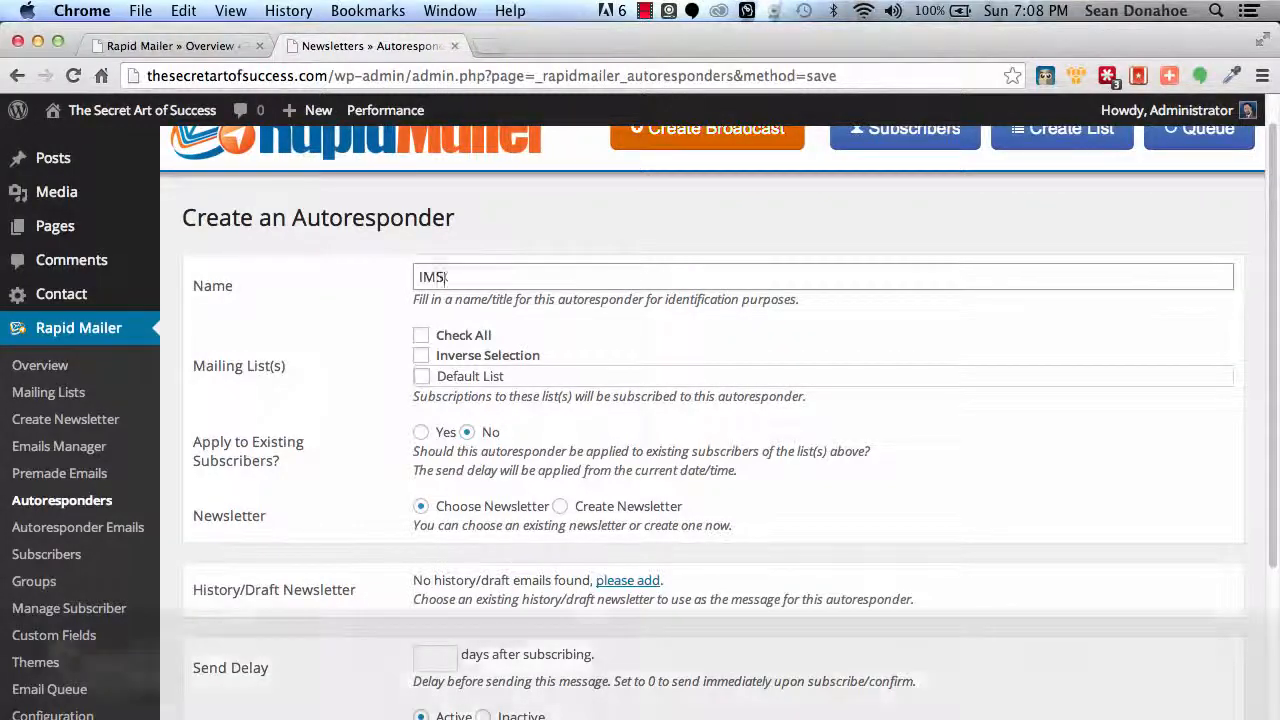
pyautogui.write('C Sign Up')
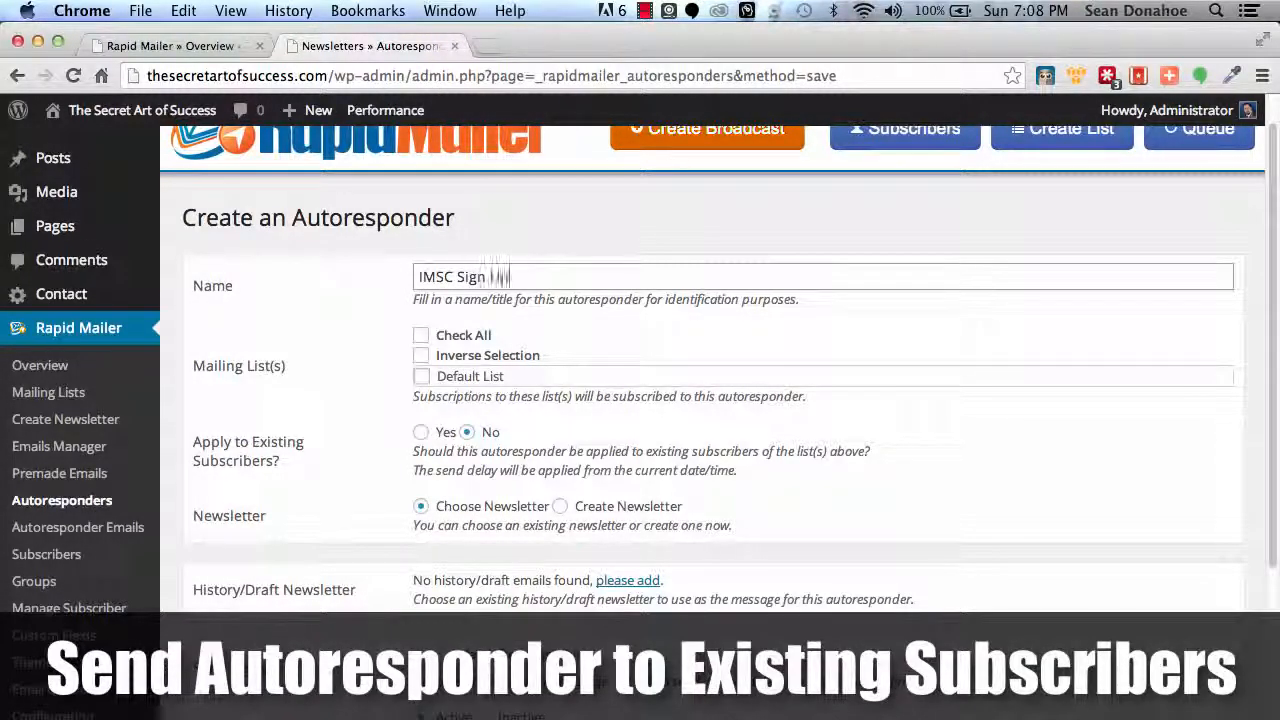
pyautogui.click(430, 375)
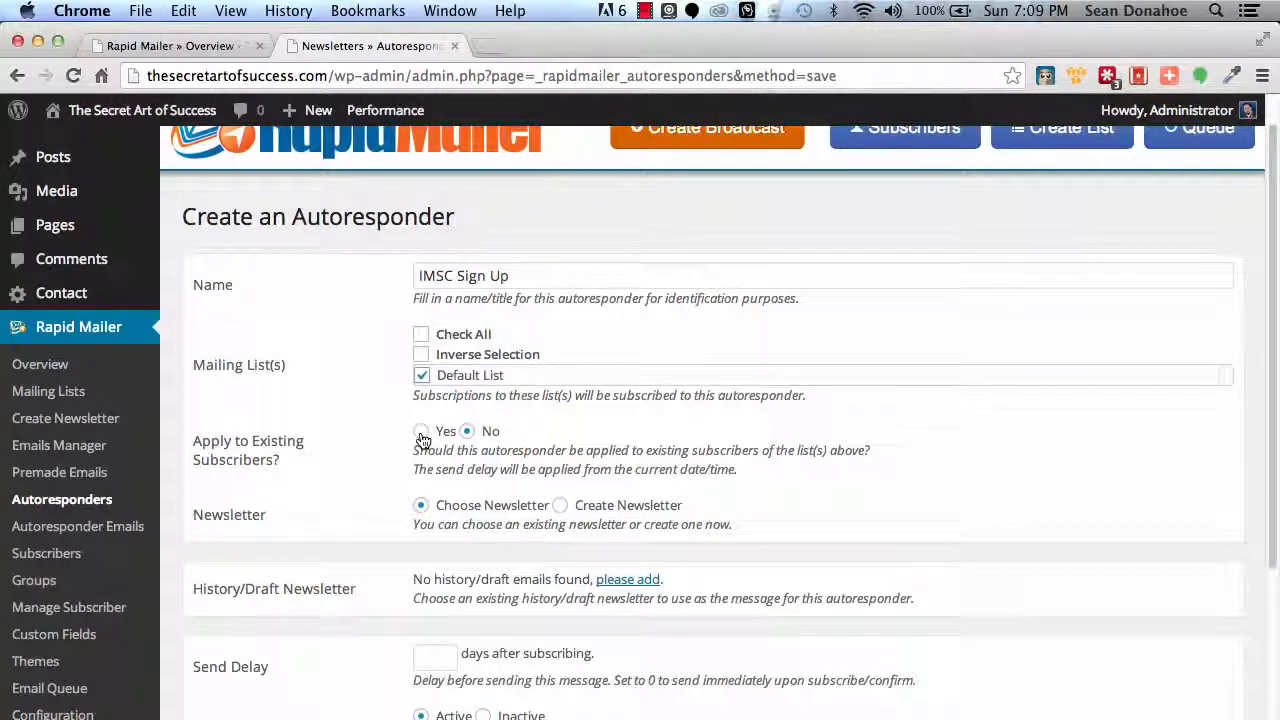
pyautogui.click(421, 433)
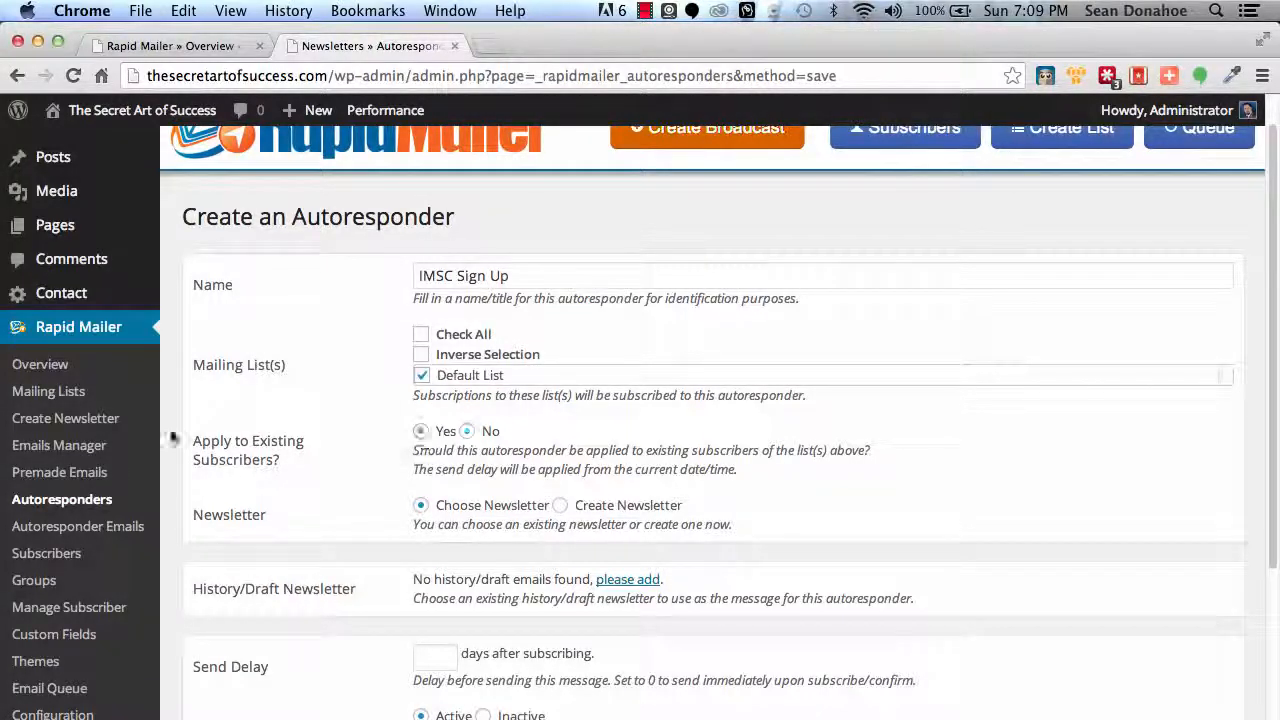
# Set the autoresponder to use a newly created newsletter and look through the shortcodes available for its content.
pyautogui.scroll(-2, 358, 452)
pyautogui.scroll(-3, 358, 452)
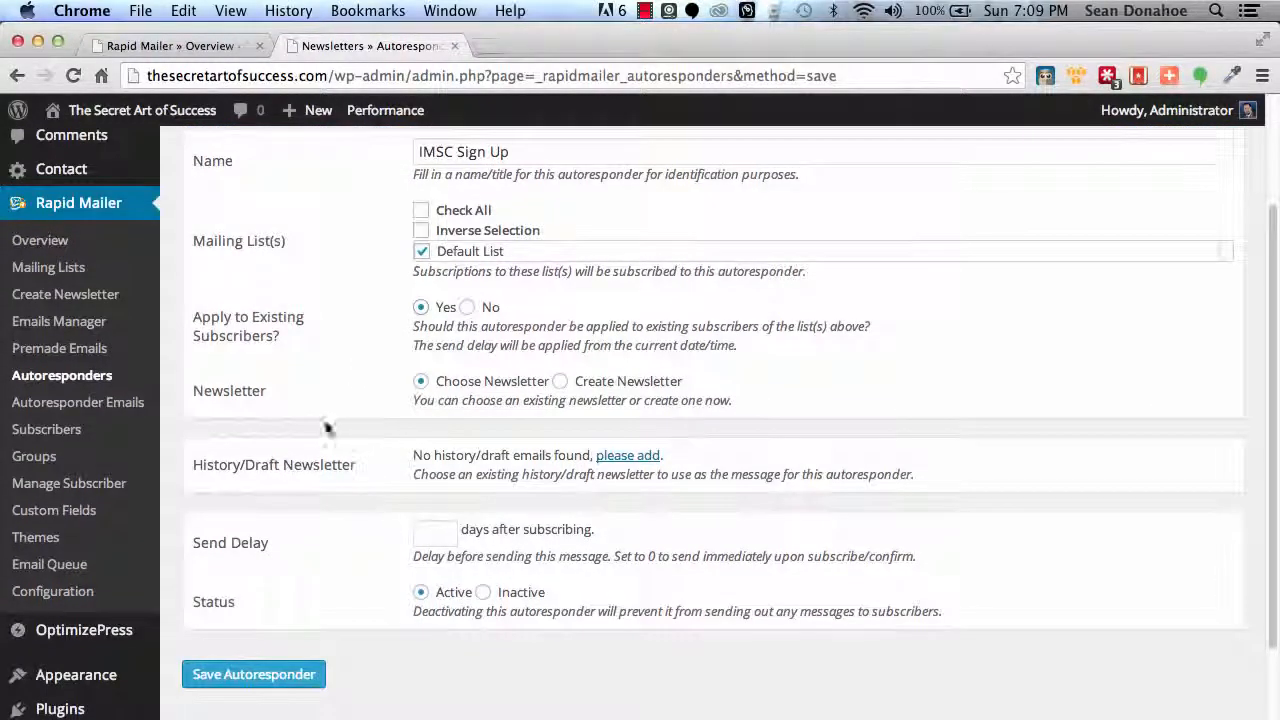
pyautogui.click(560, 381)
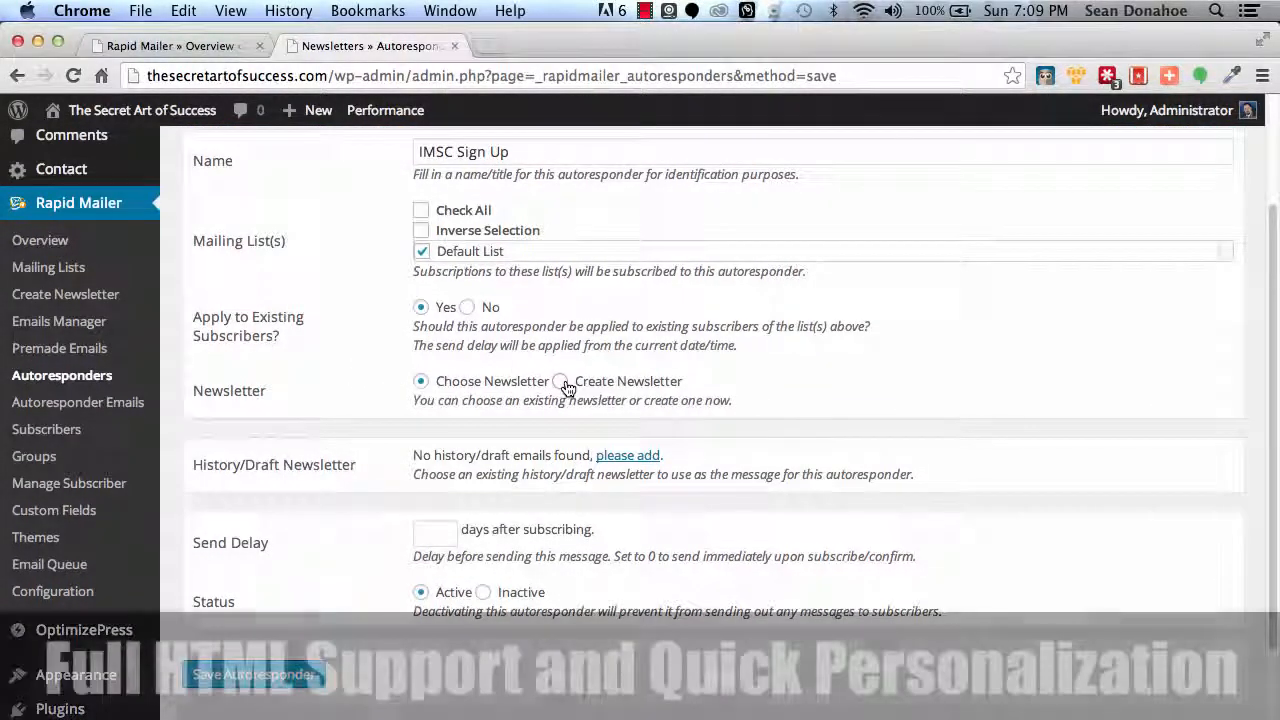
pyautogui.scroll(-3, 644, 484)
pyautogui.scroll(-6, 644, 484)
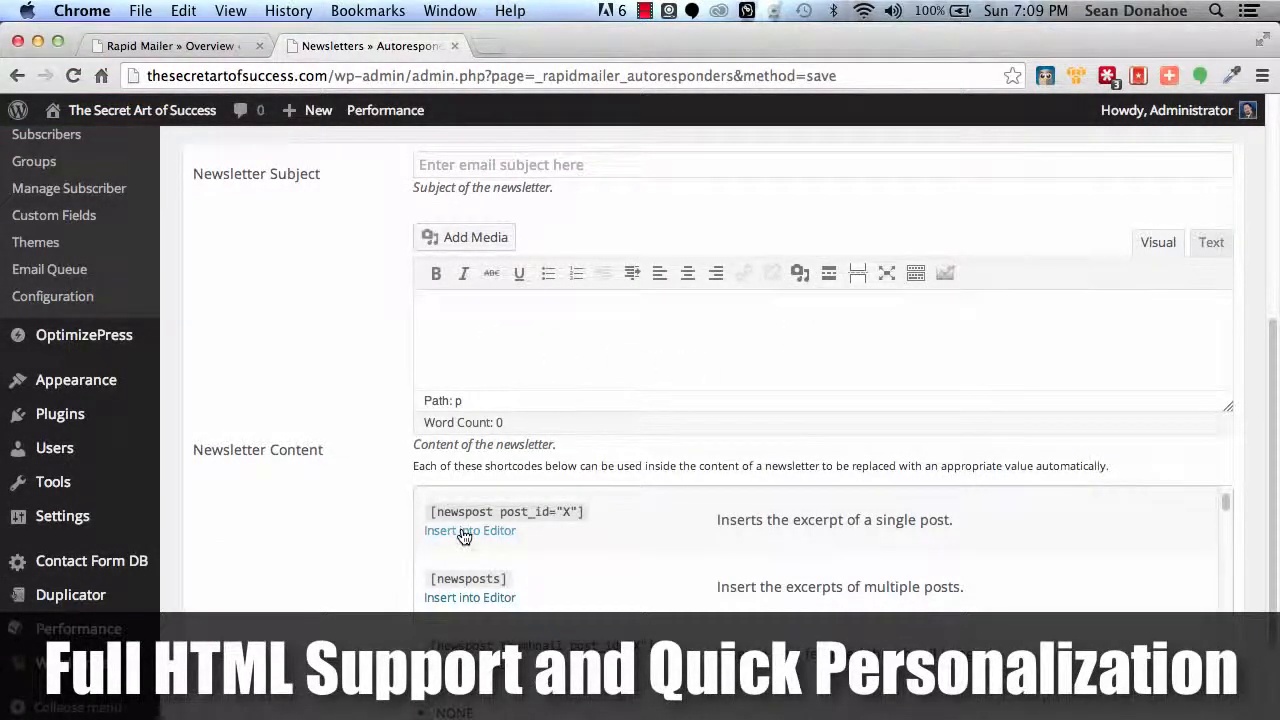
pyautogui.scroll(-5, 765, 585)
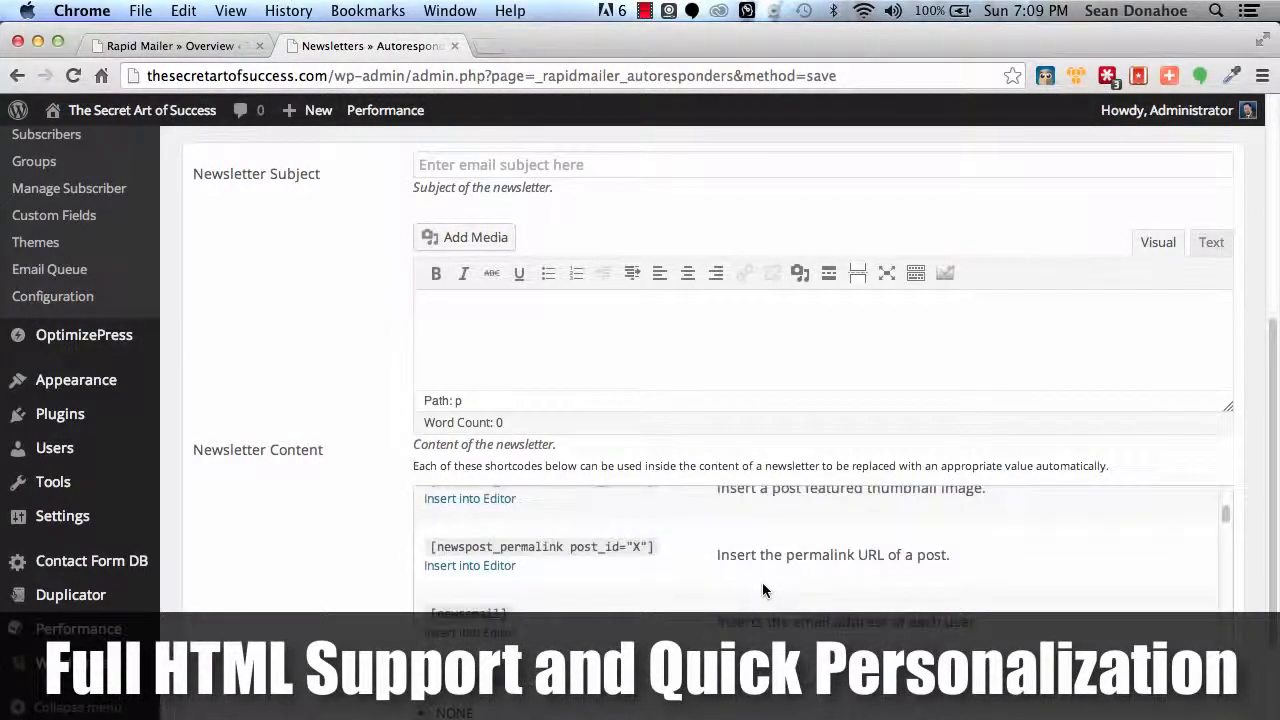
pyautogui.scroll(-1, 763, 587)
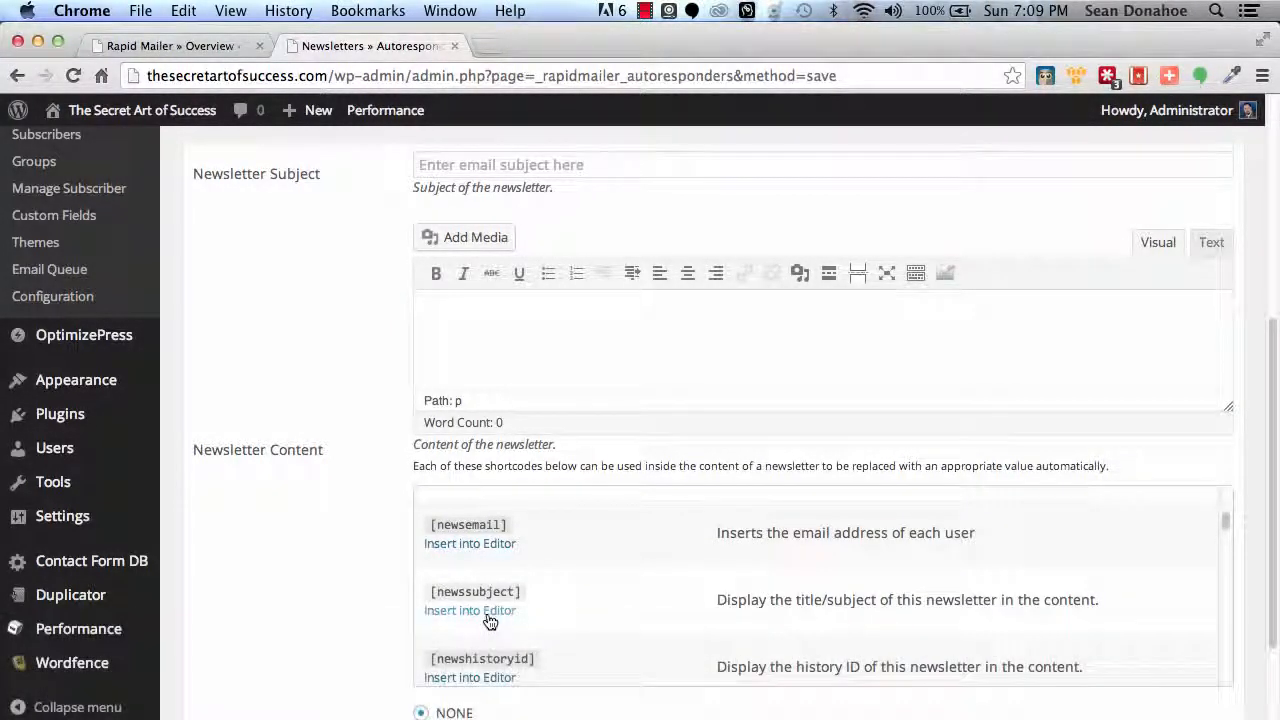
# Look through the newsletter content shortcodes, including the date, tracking, custom field, company profile and social media ones.
pyautogui.scroll(-5, 722, 625)
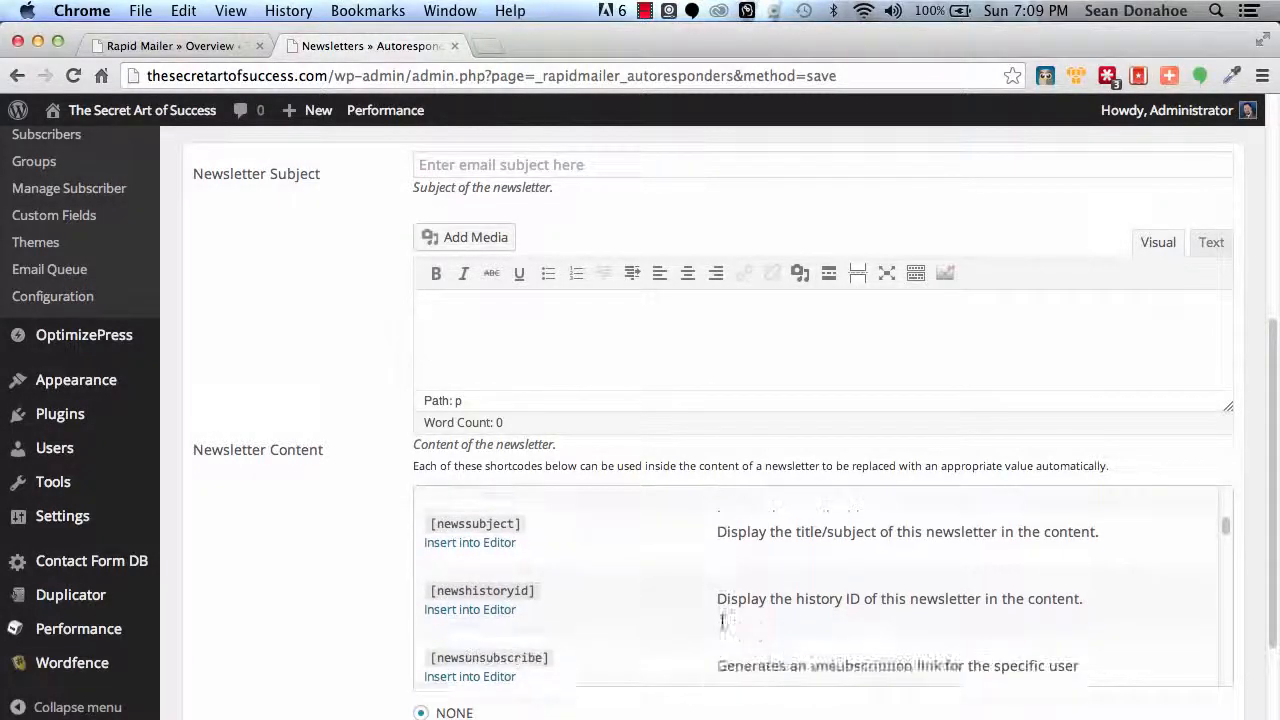
pyautogui.scroll(-6, 722, 628)
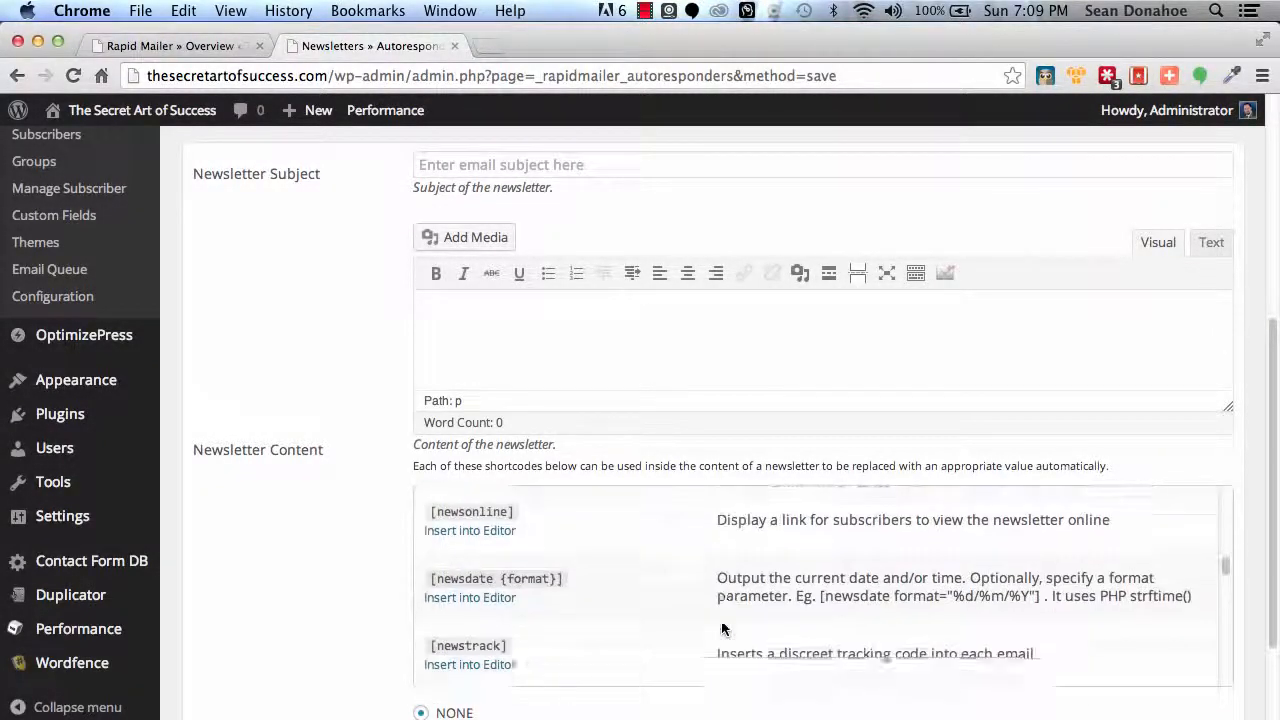
pyautogui.scroll(-8, 722, 628)
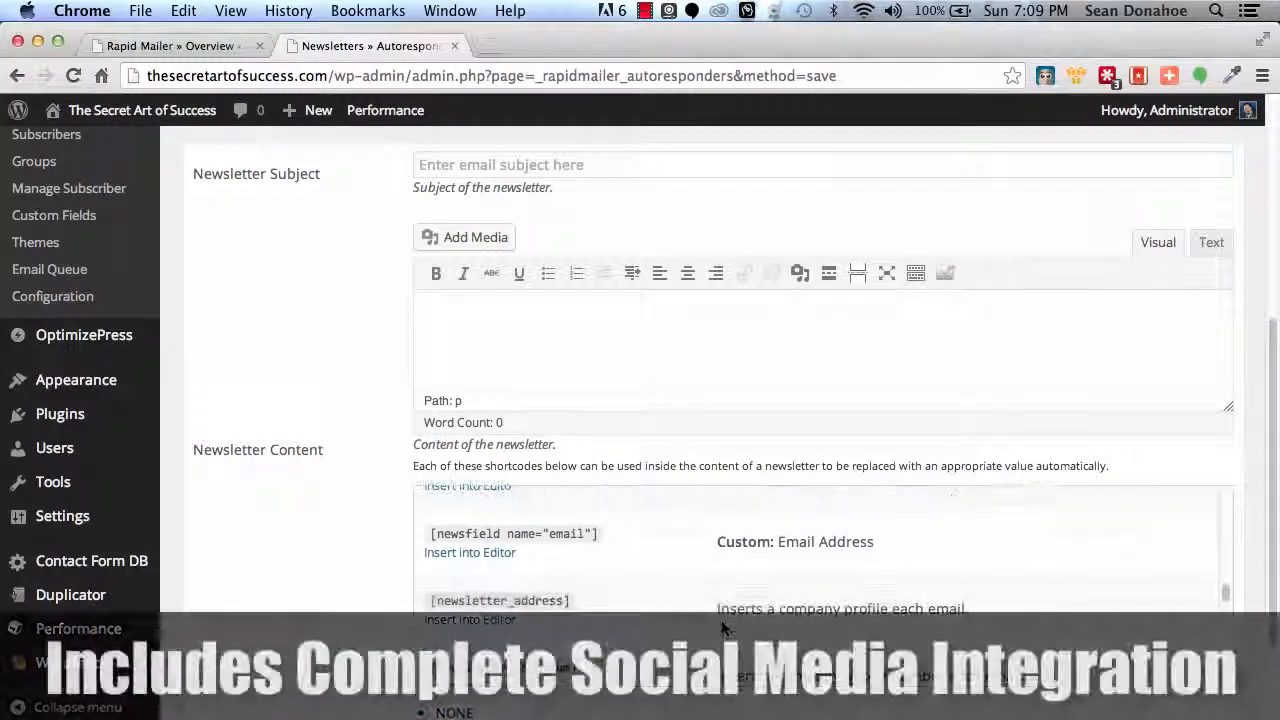
pyautogui.scroll(-10, 722, 618)
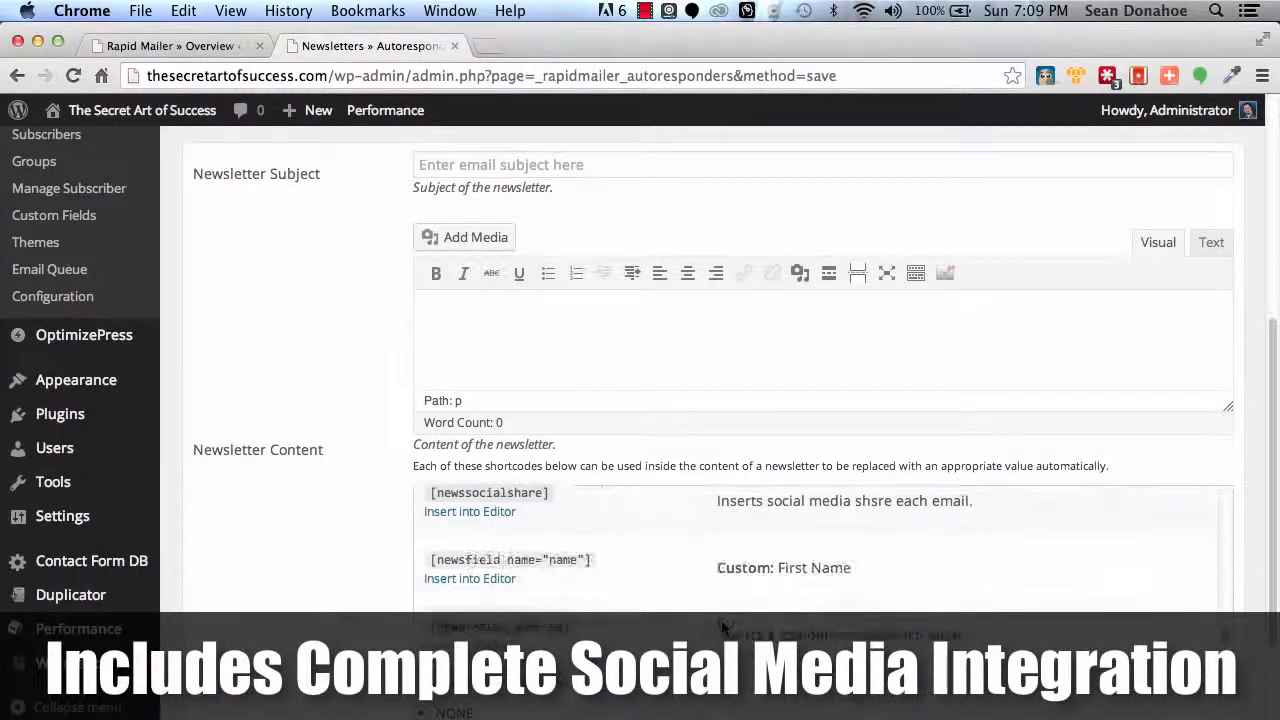
pyautogui.scroll(15, 722, 620)
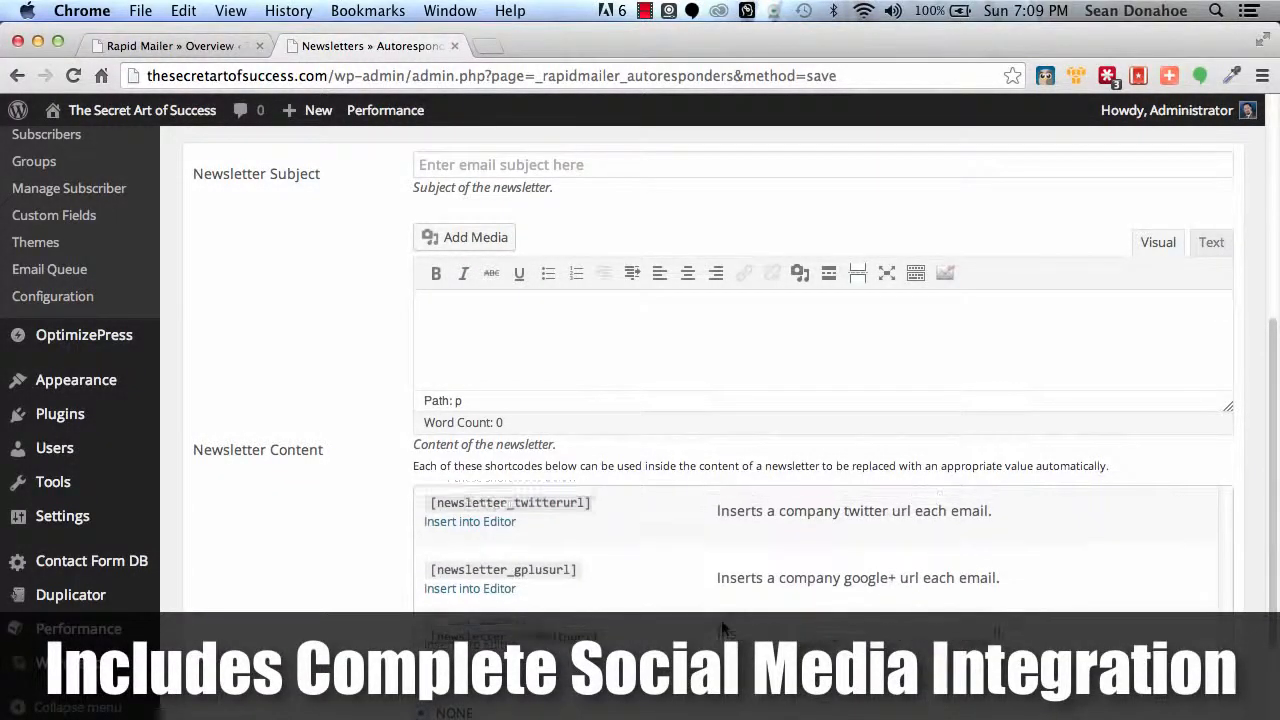
pyautogui.scroll(-5, 714, 626)
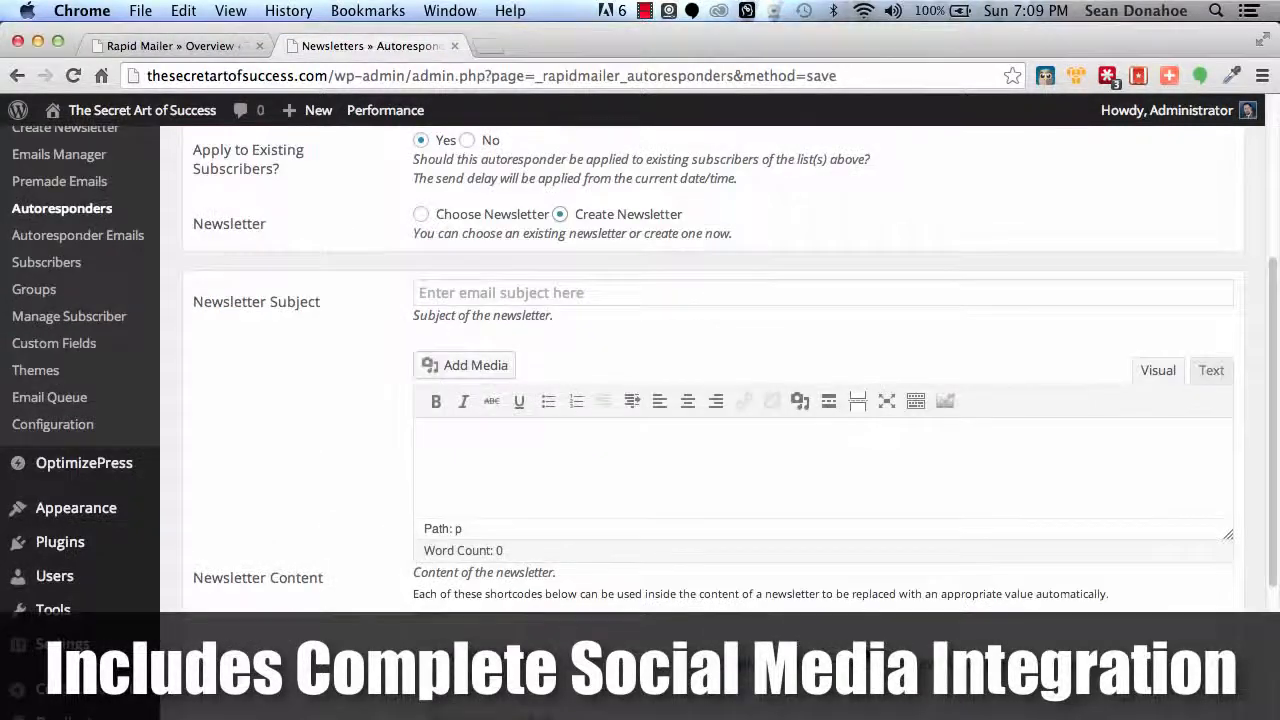
# Set the autoresponder's send delay to 0 days after subscribing.
pyautogui.scroll(-3, 714, 620)
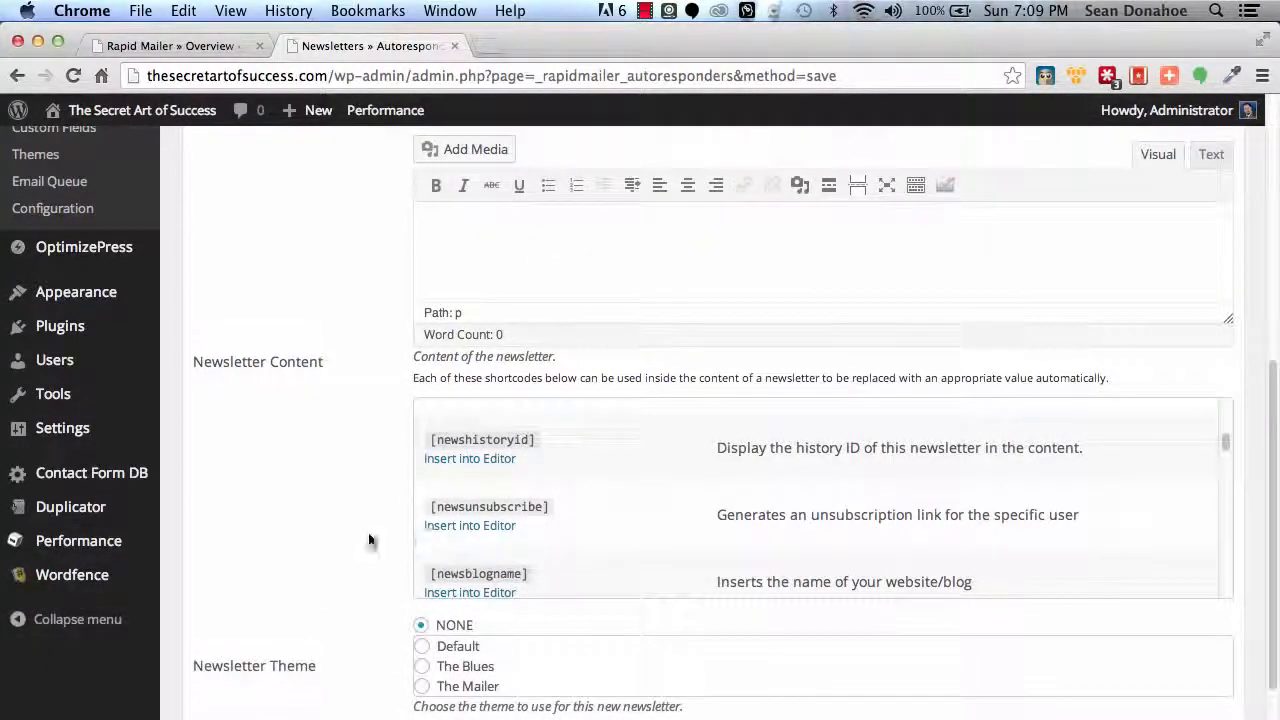
pyautogui.scroll(-3, 358, 540)
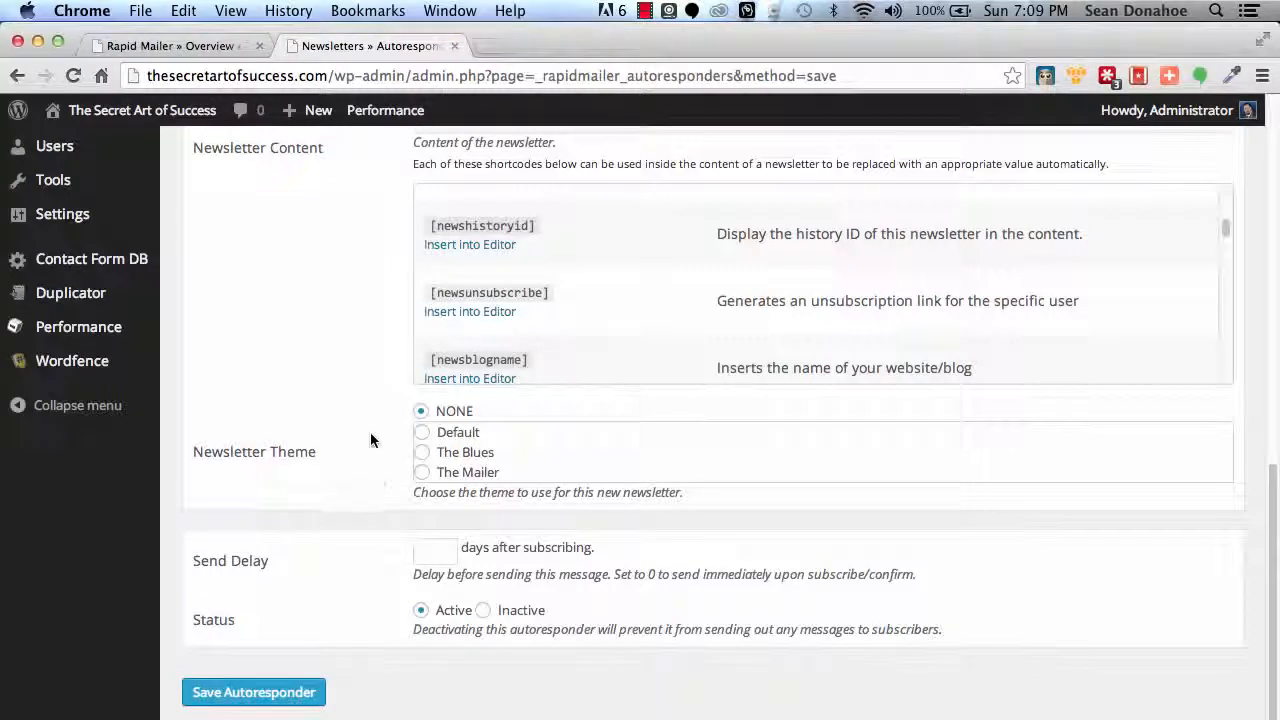
pyautogui.click(440, 556)
pyautogui.write('0')
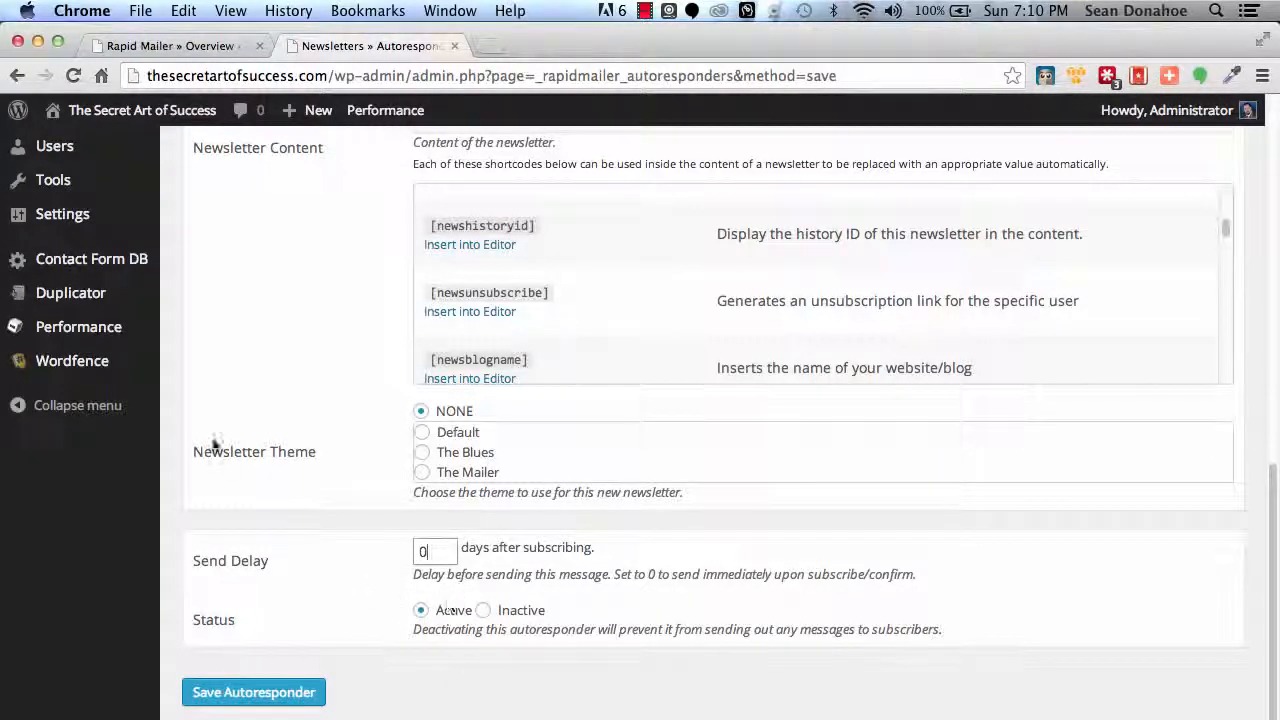
# Go to Rapid Mailer's subscriber import page and choose emailtest.csv from the Desktop as the import file.
pyautogui.scroll(15, 251, 455)
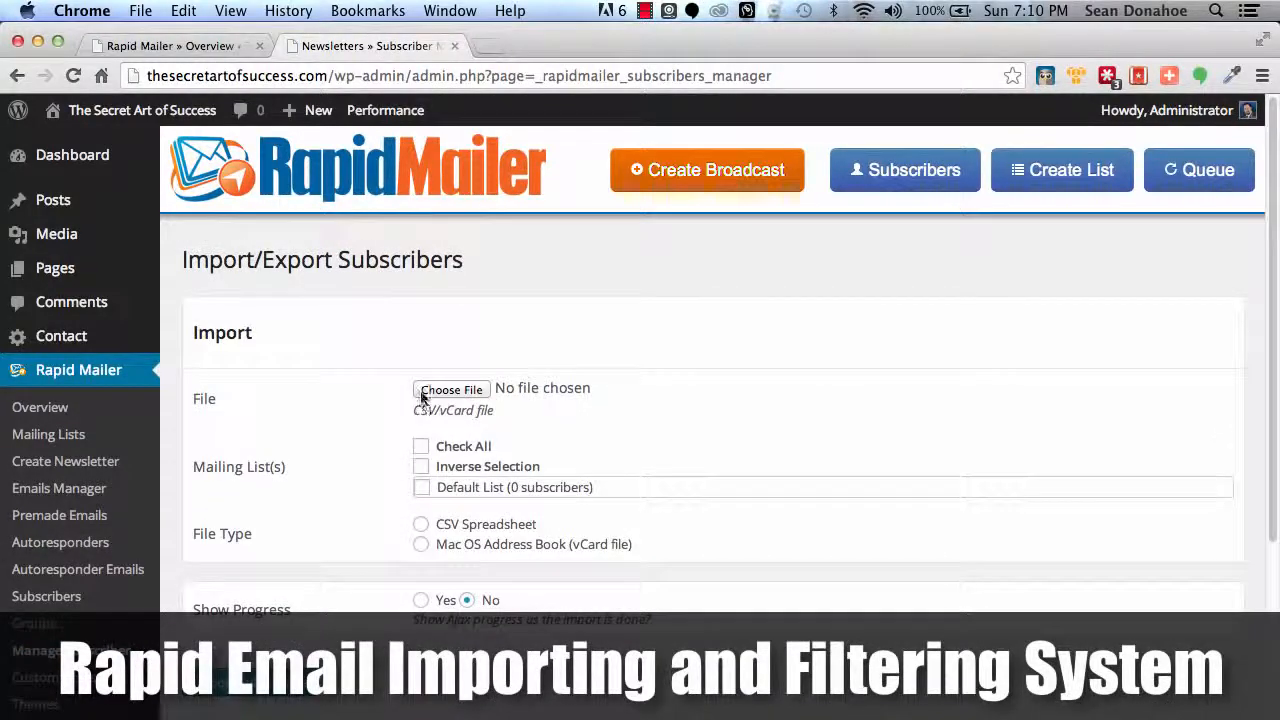
pyautogui.click(422, 394)
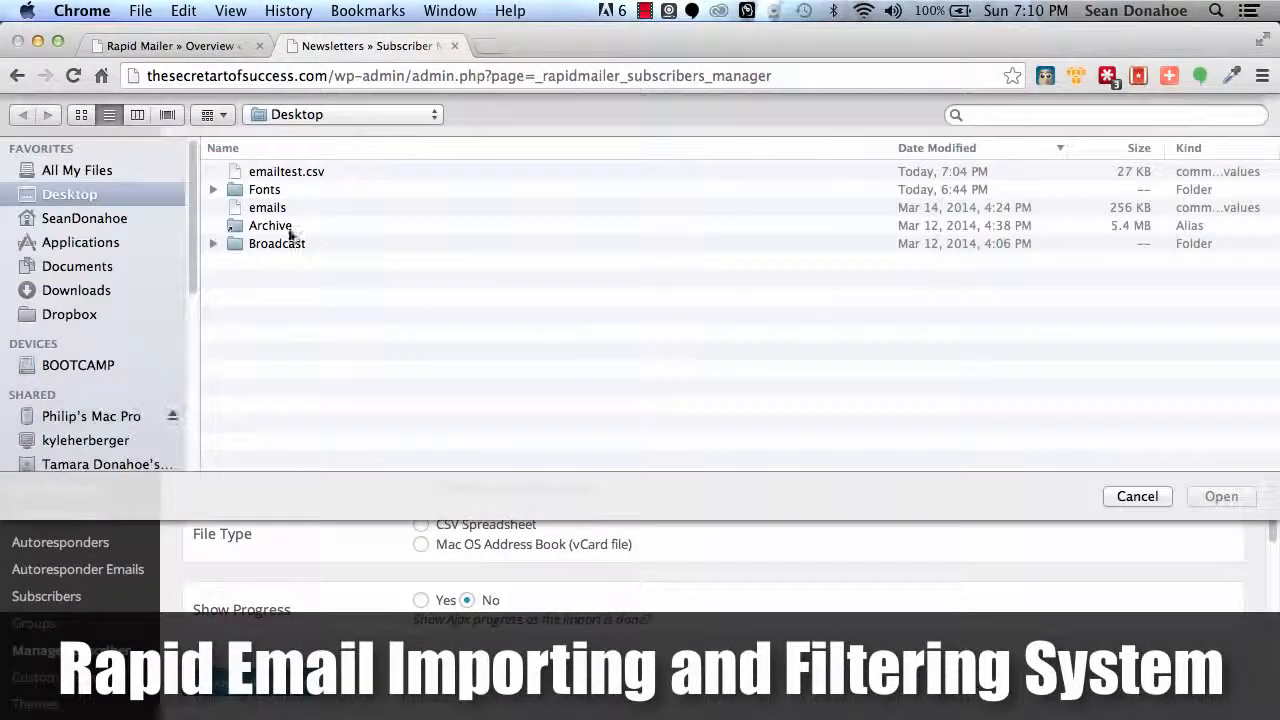
pyautogui.click(293, 171)
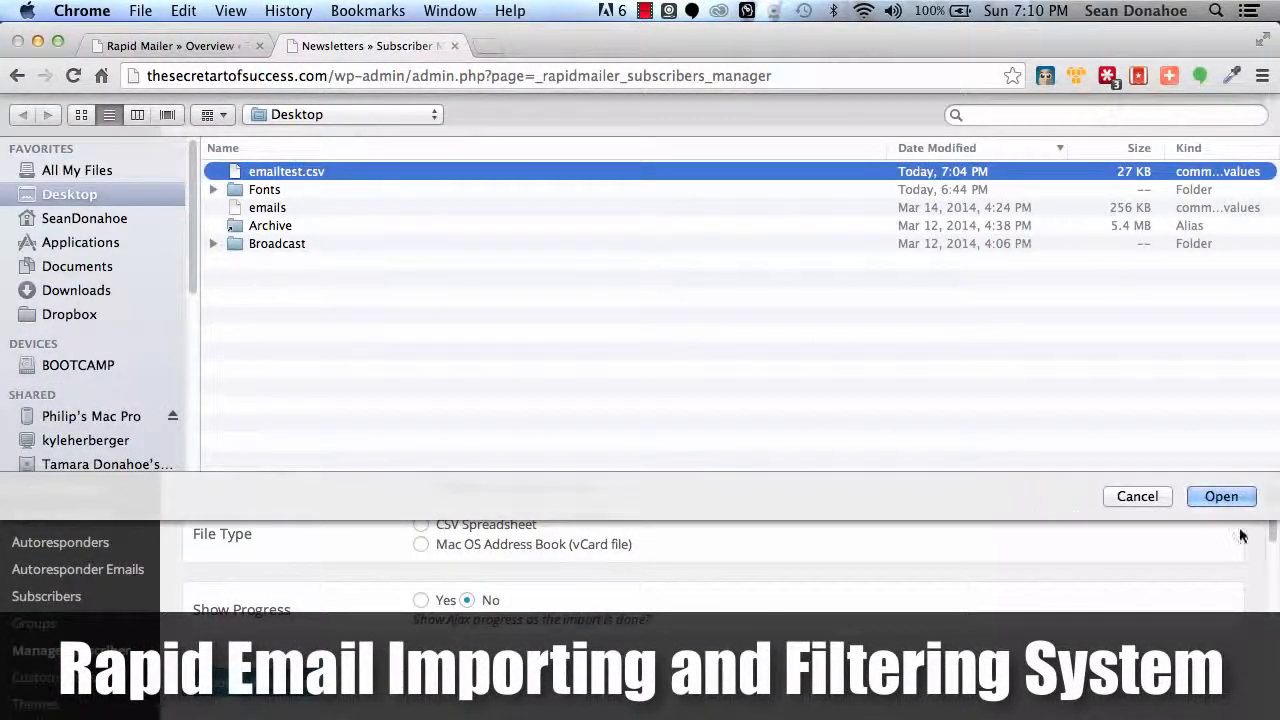
pyautogui.click(1221, 497)
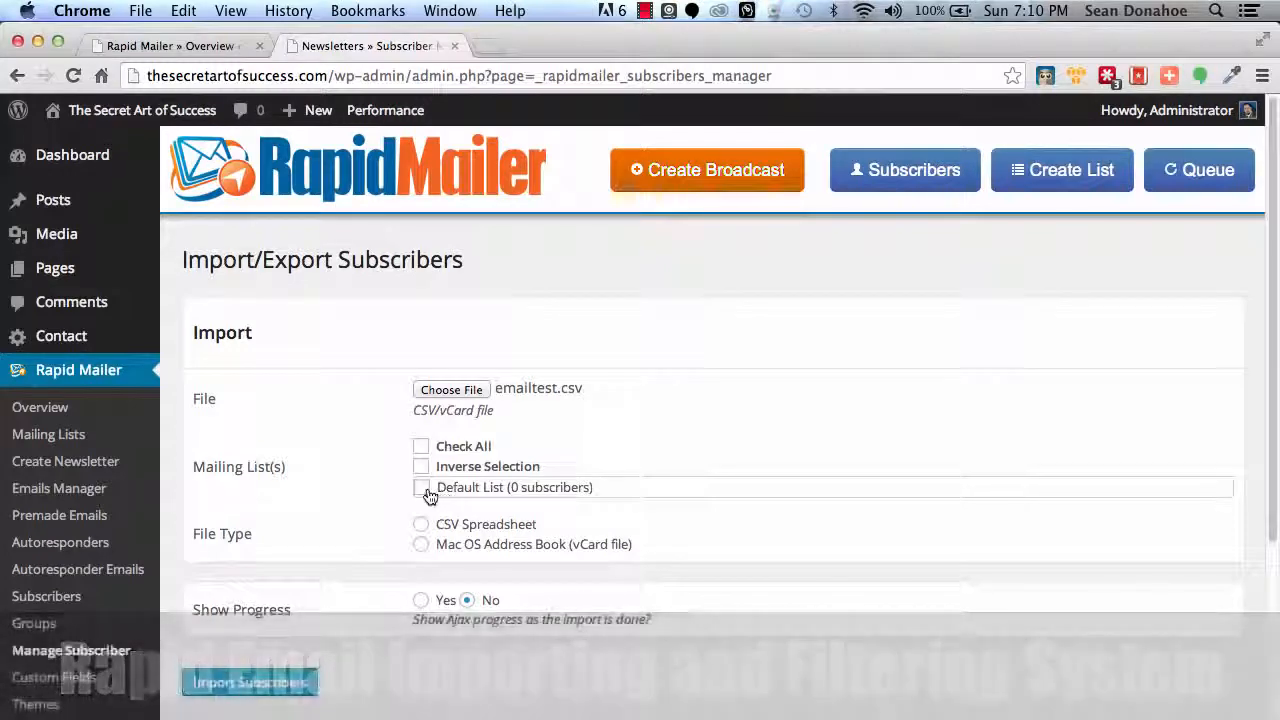
# Assign the imported subscribers to the Default List and set the file type to CSV Spreadsheet.
pyautogui.click(424, 489)
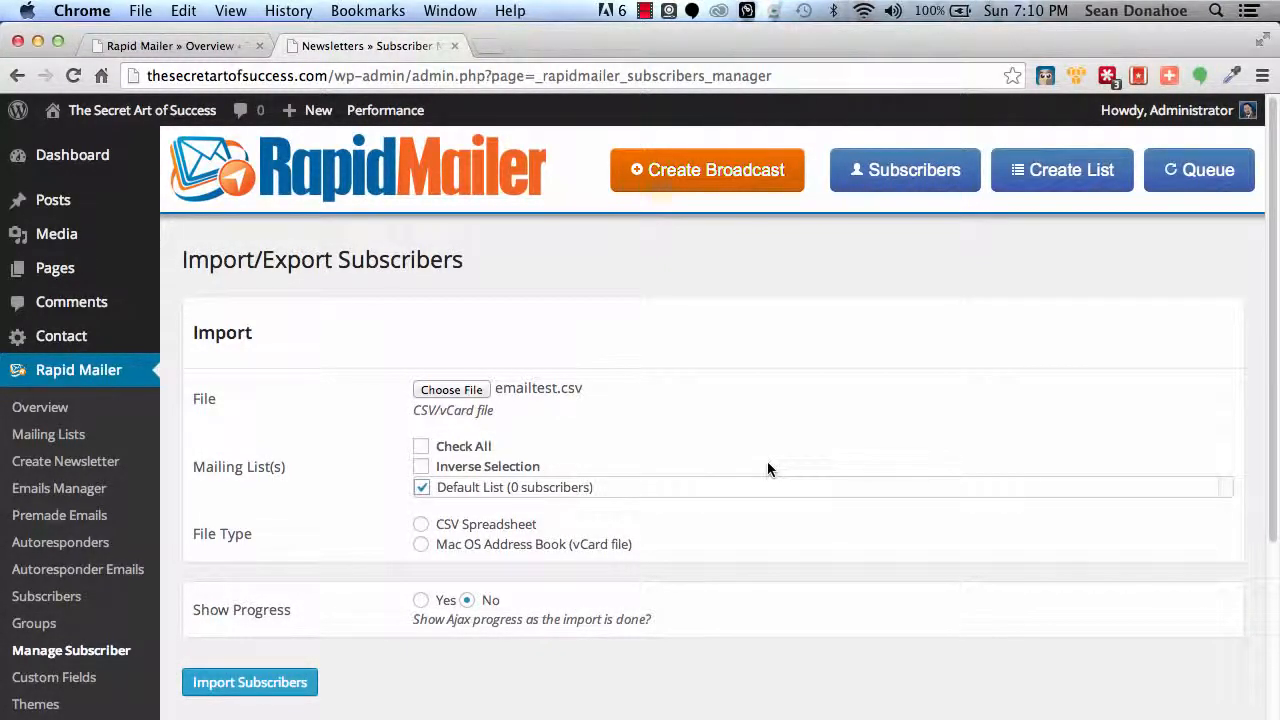
pyautogui.scroll(-1, 767, 466)
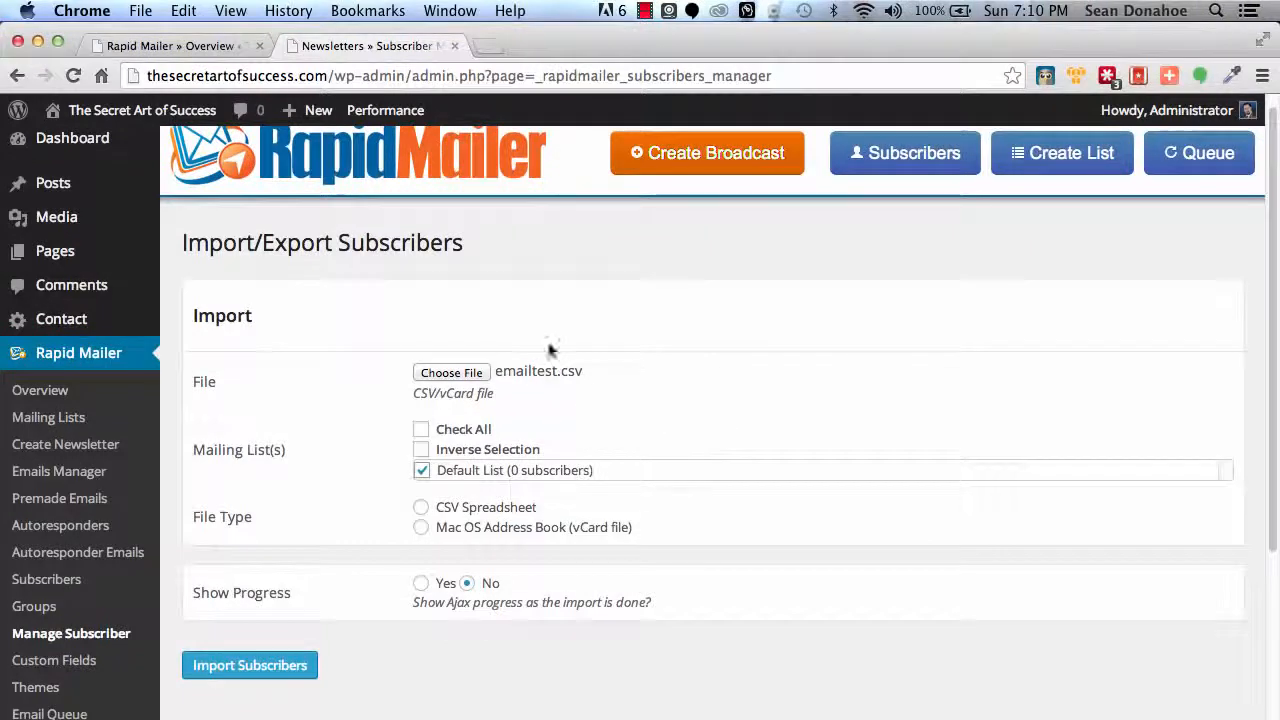
pyautogui.click(421, 507)
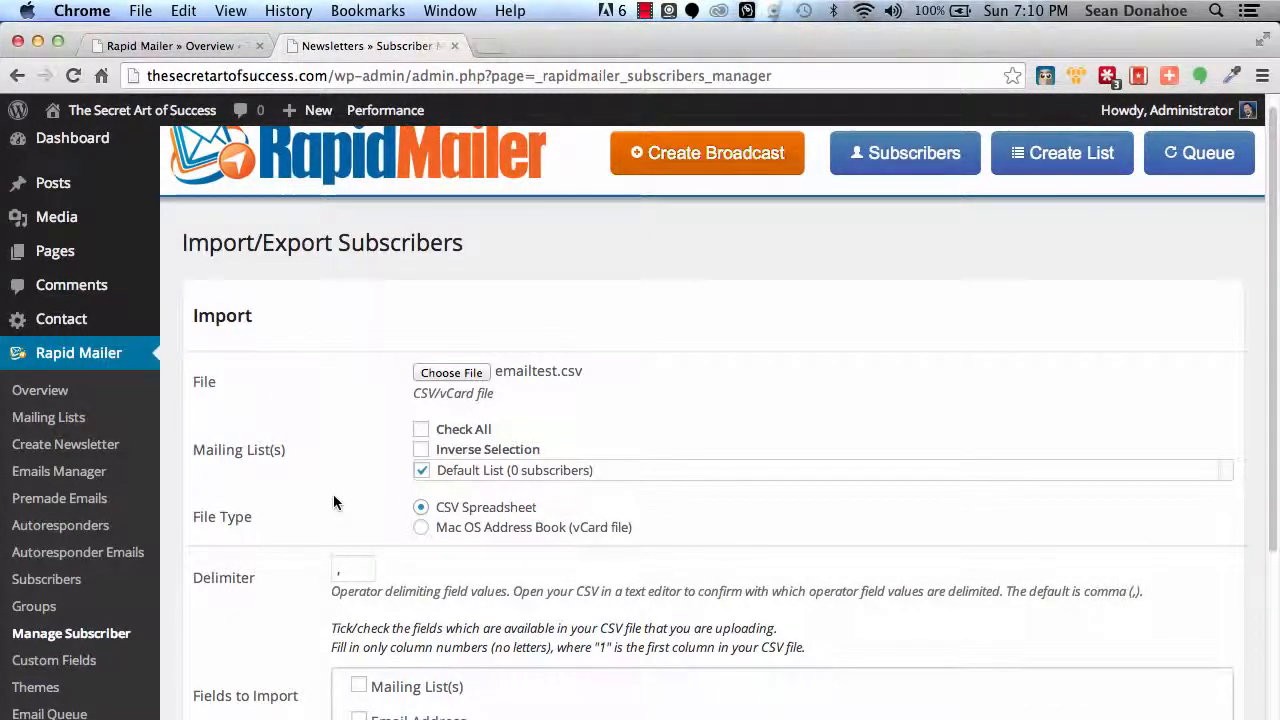
# Import the Email Address field from column number 1 and turn on the import progress display.
pyautogui.scroll(-5, 333, 496)
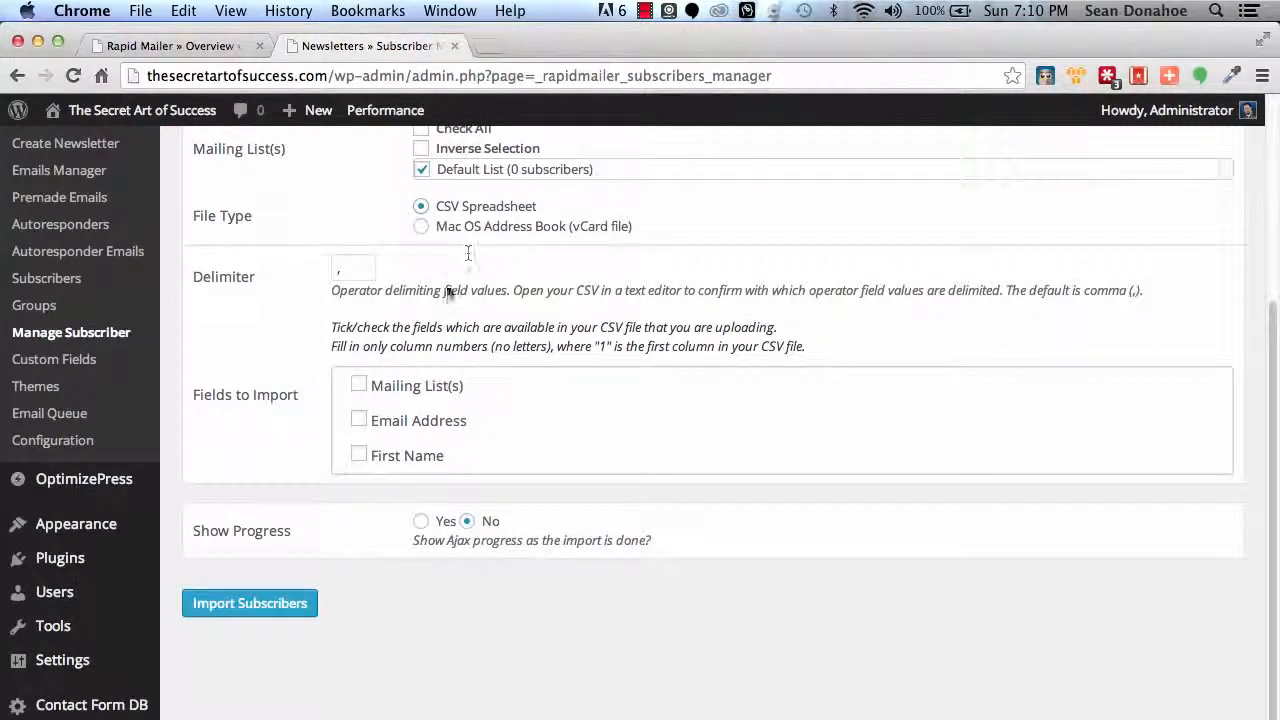
pyautogui.click(359, 421)
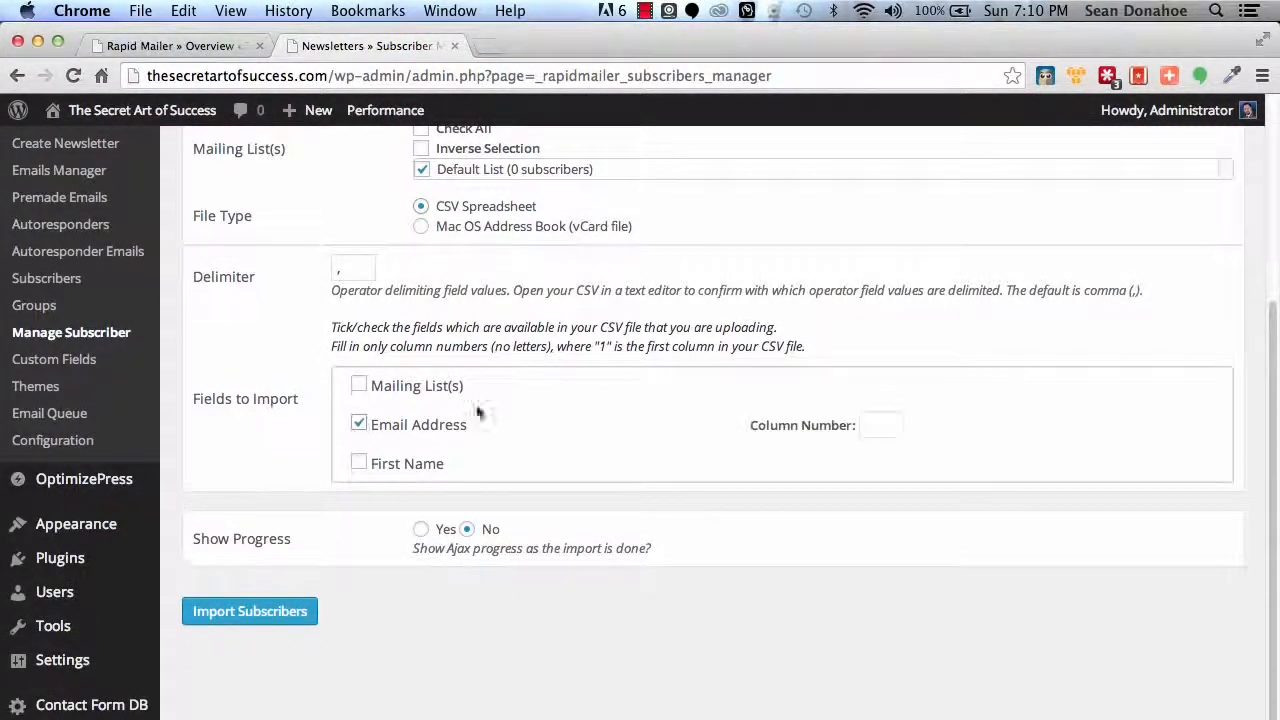
pyautogui.click(897, 420)
pyautogui.write('1')
pyautogui.click(421, 529)
# Check the import settings, submit them and start importing the subscribers.
pyautogui.scroll(3, 316, 508)
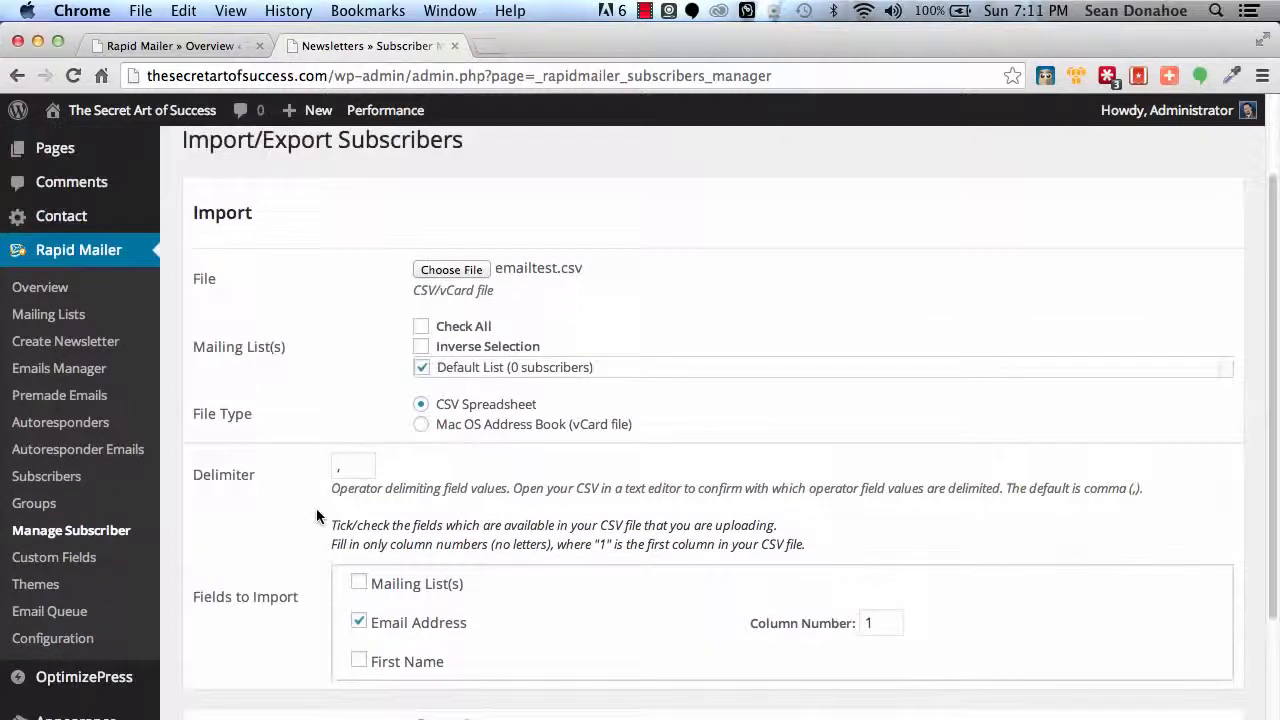
pyautogui.scroll(-5, 316, 508)
pyautogui.click(248, 545)
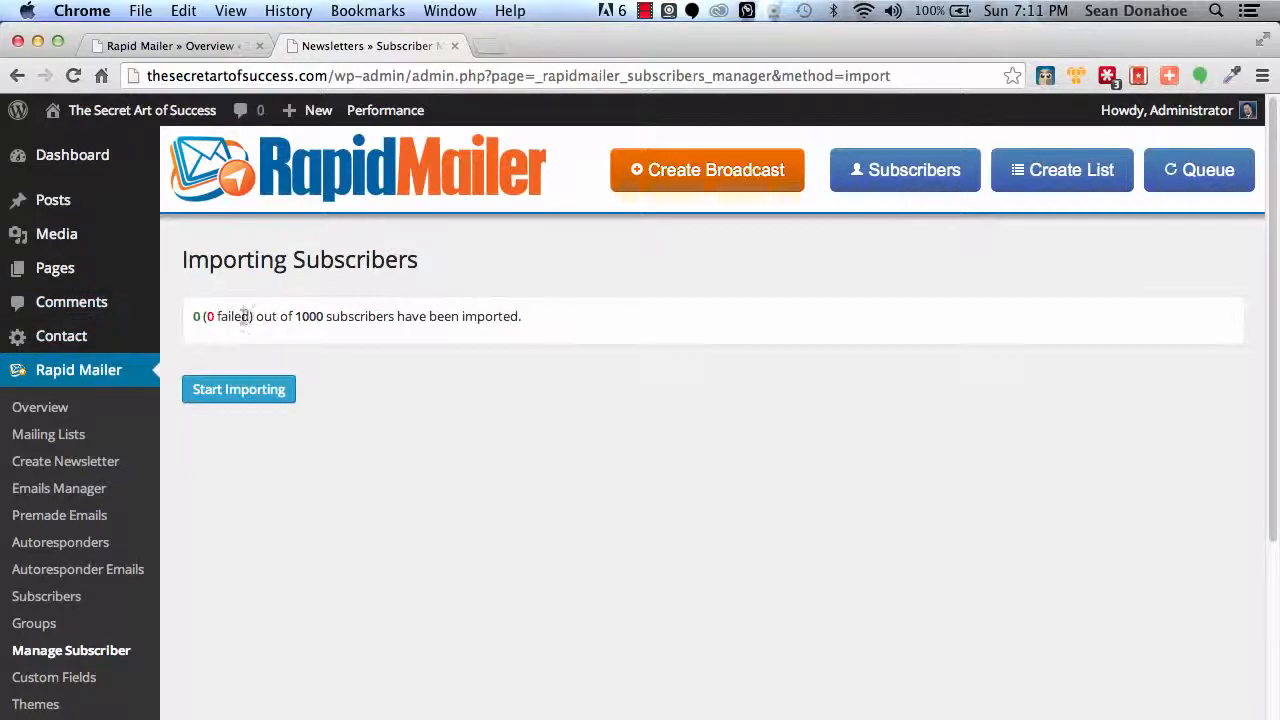
pyautogui.click(236, 389)
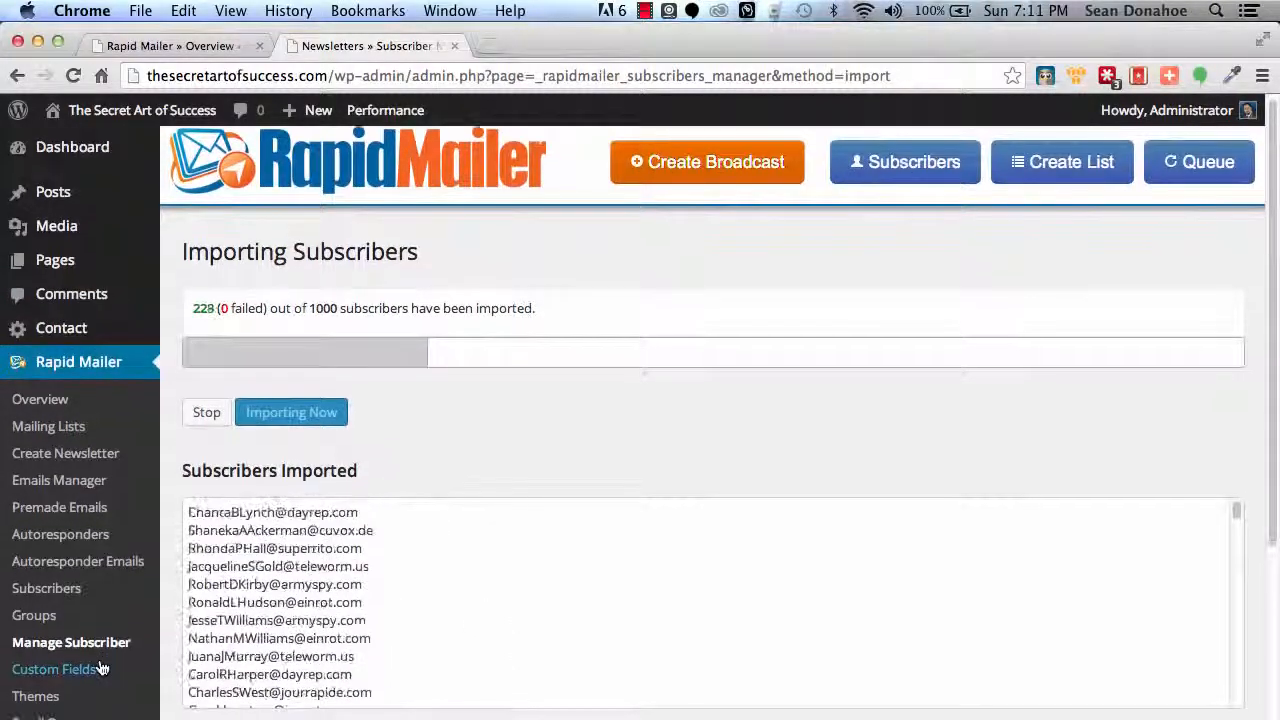
# Open Rapid Mailer's custom fields management page in a new browser tab and switch to it.
pyautogui.scroll(-3, 100, 668)
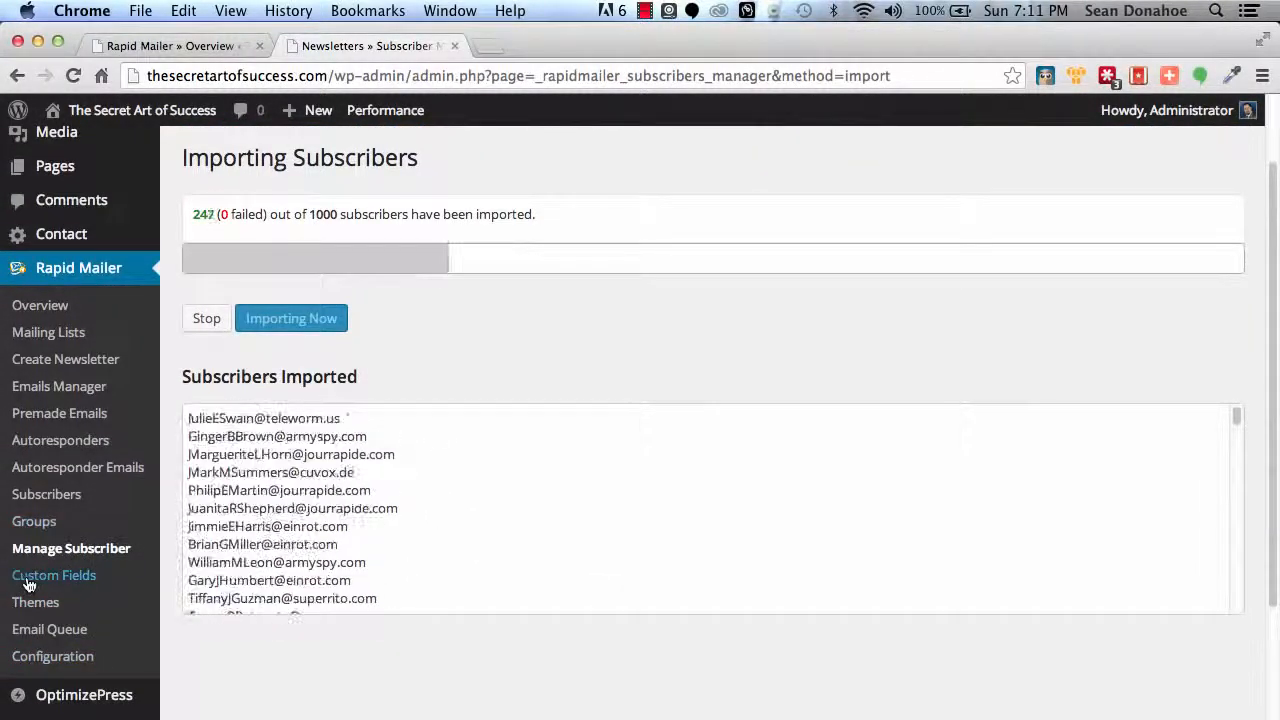
pyautogui.rightClick(17, 577)
pyautogui.click(146, 555)
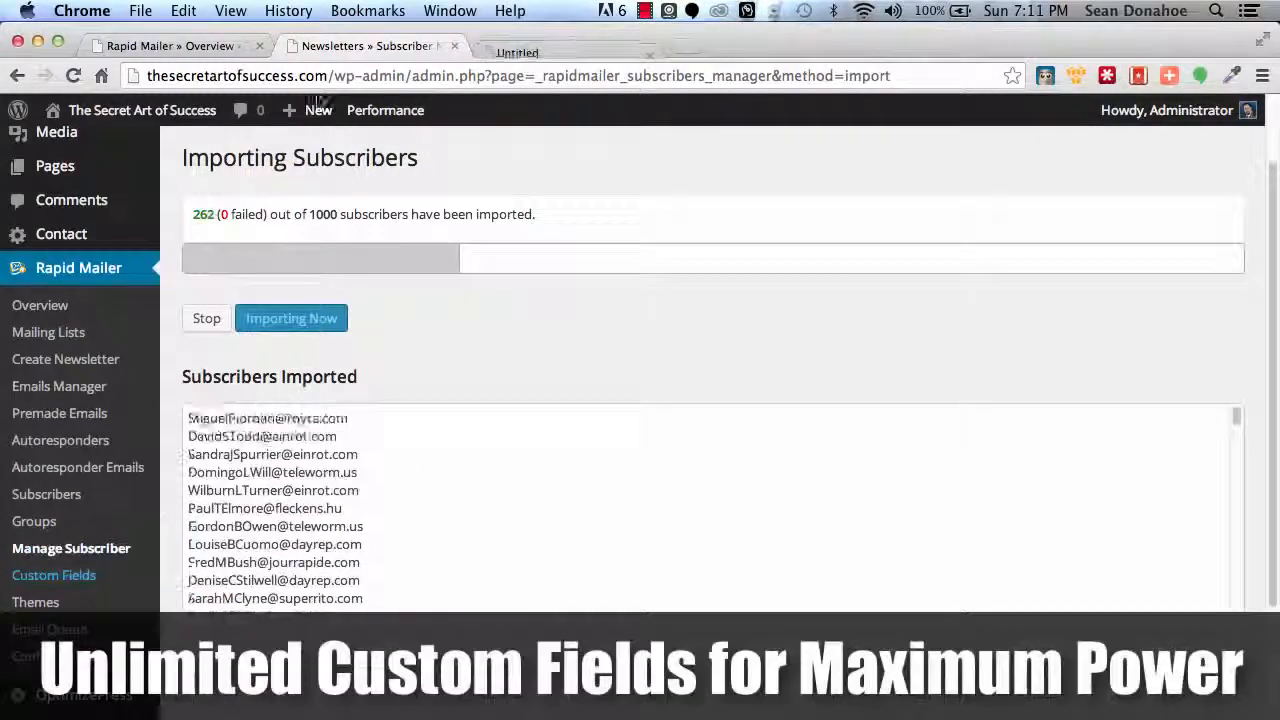
pyautogui.click(585, 45)
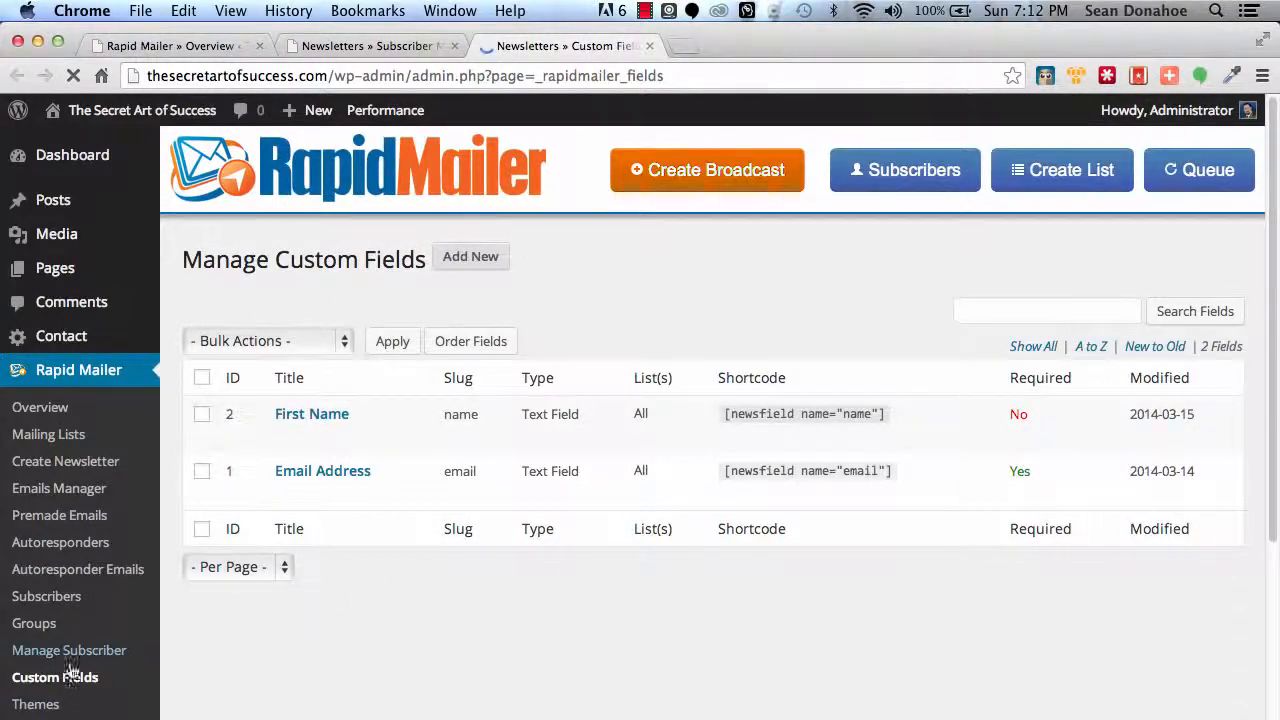
# Go to Rapid Mailer's theme management page and start creating a new theme.
pyautogui.click(24, 707)
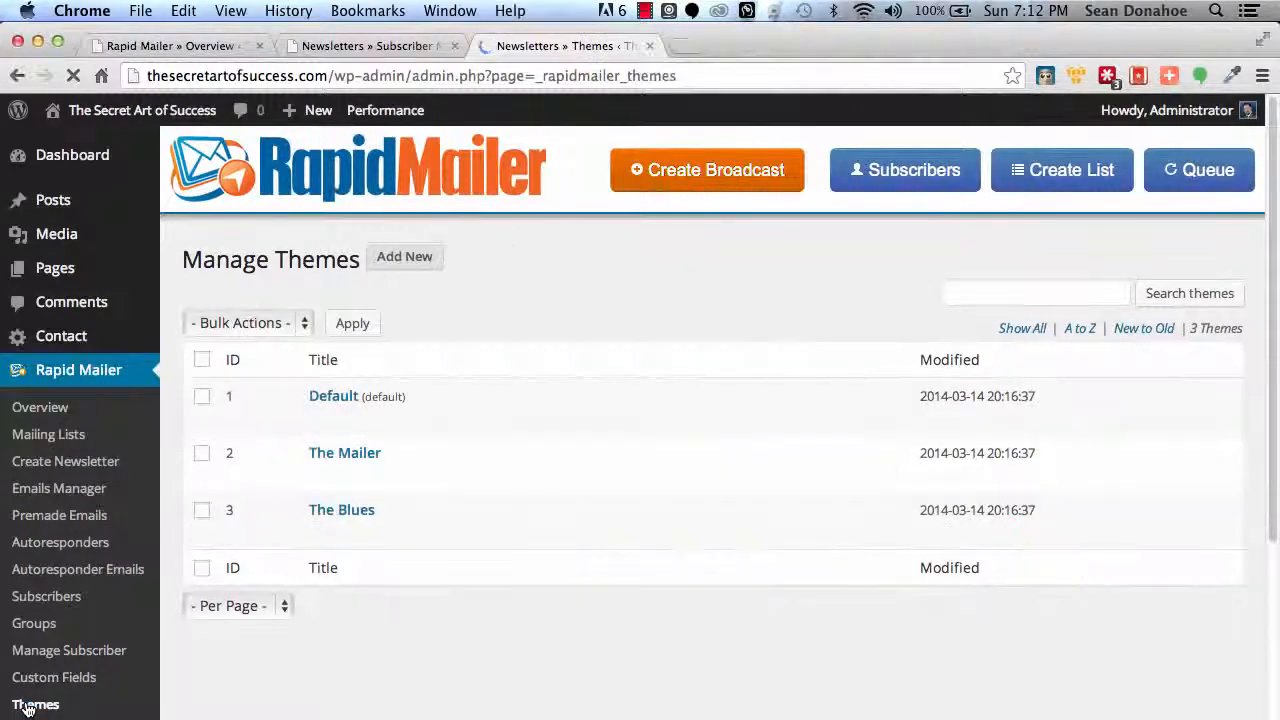
pyautogui.moveTo(337, 508)
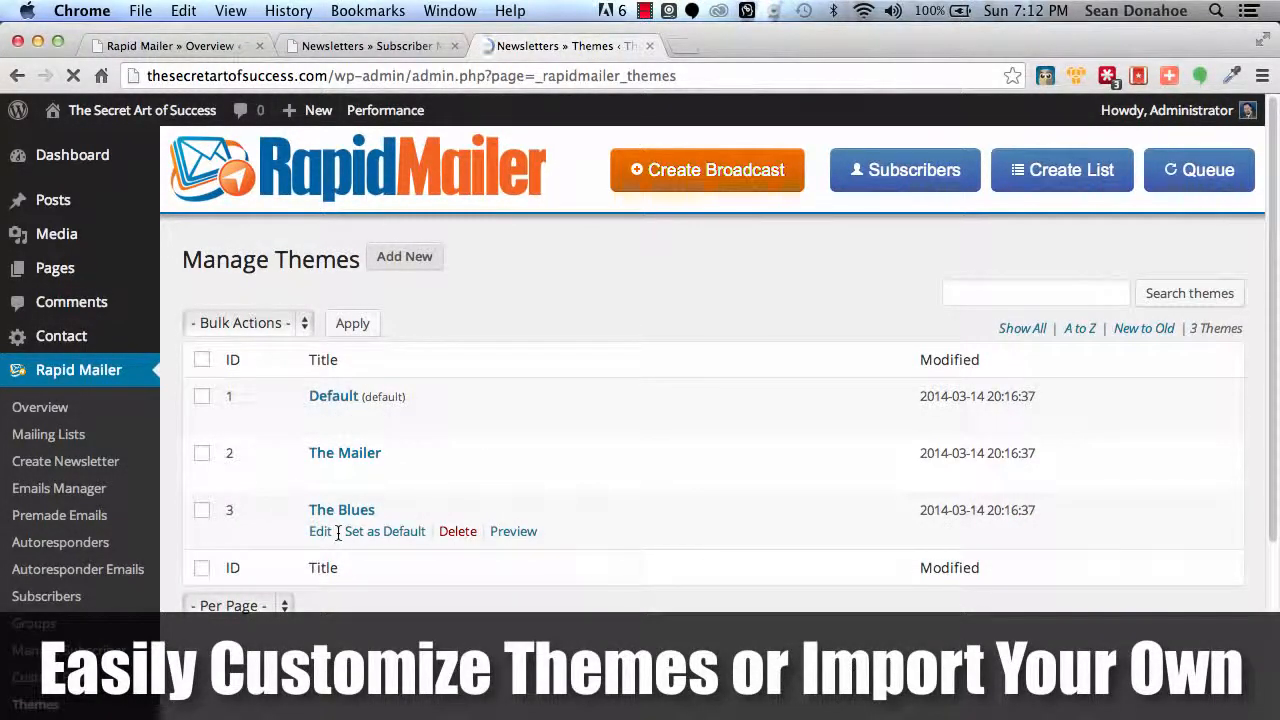
pyautogui.moveTo(803, 476)
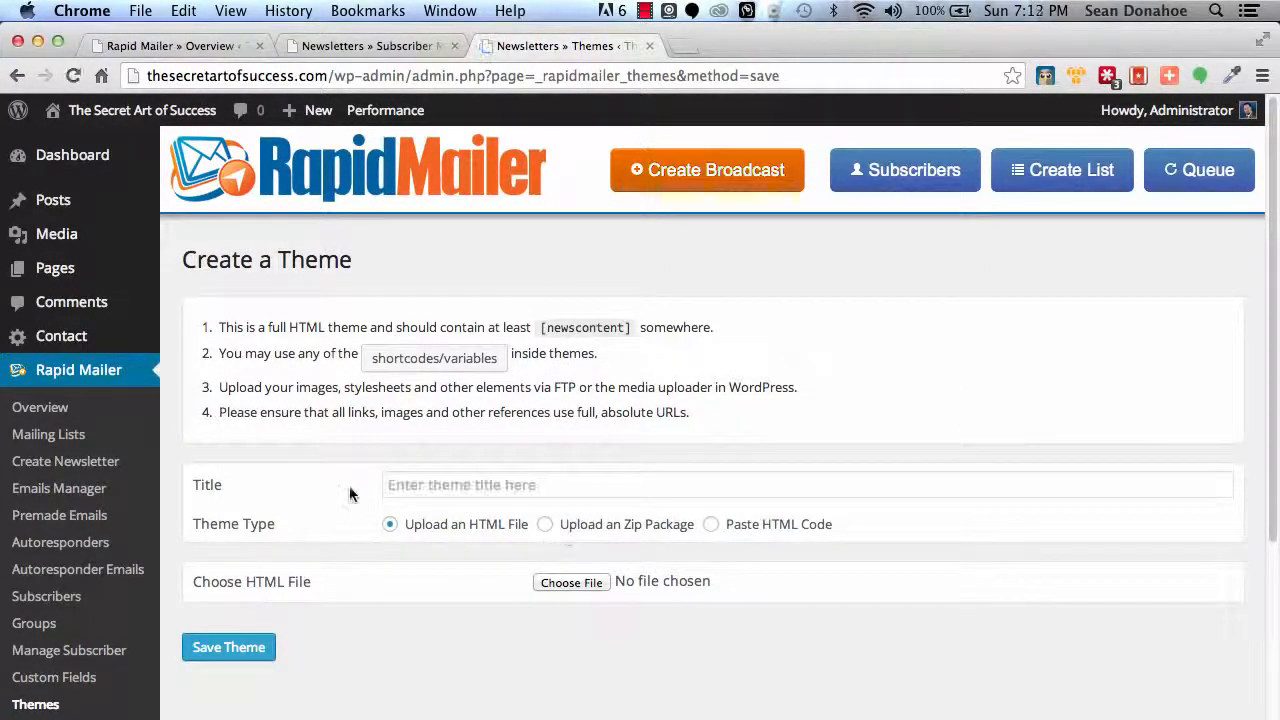
# Compare the new theme's source options: Paste HTML Code, Upload an Zip Package and Upload an HTML File.
pyautogui.click(745, 528)
pyautogui.scroll(-3, 521, 693)
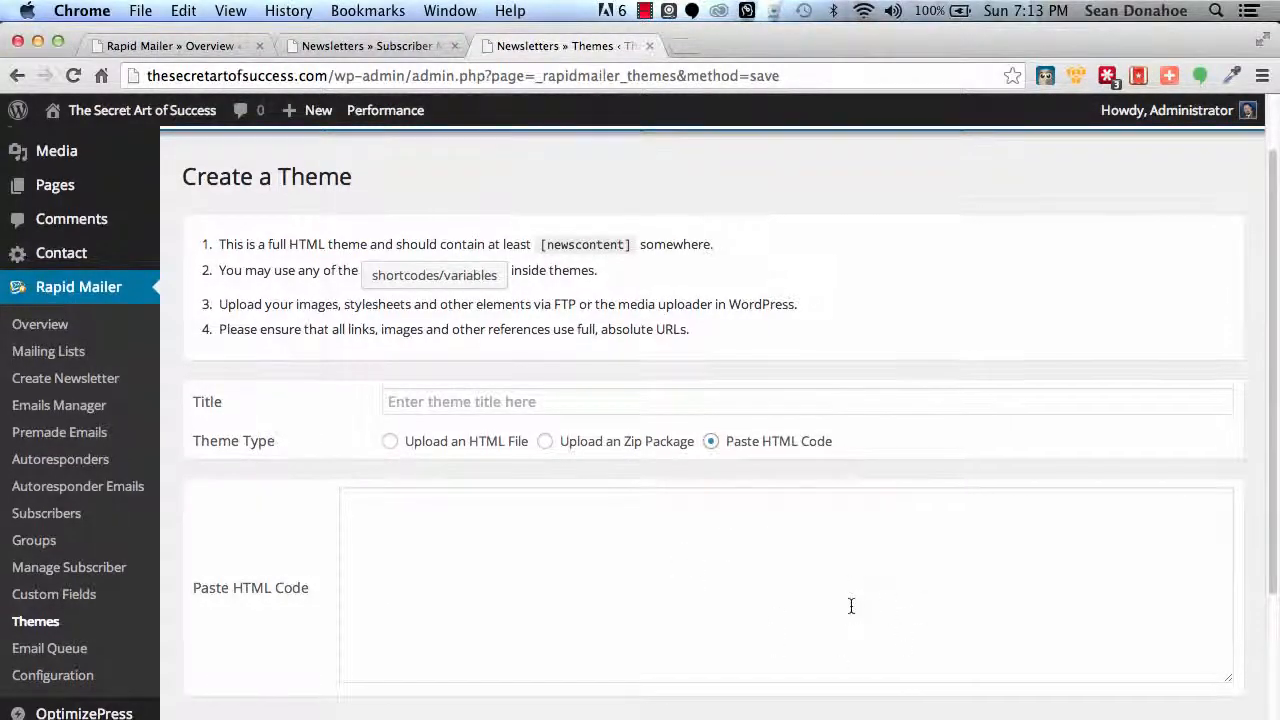
pyautogui.click(544, 441)
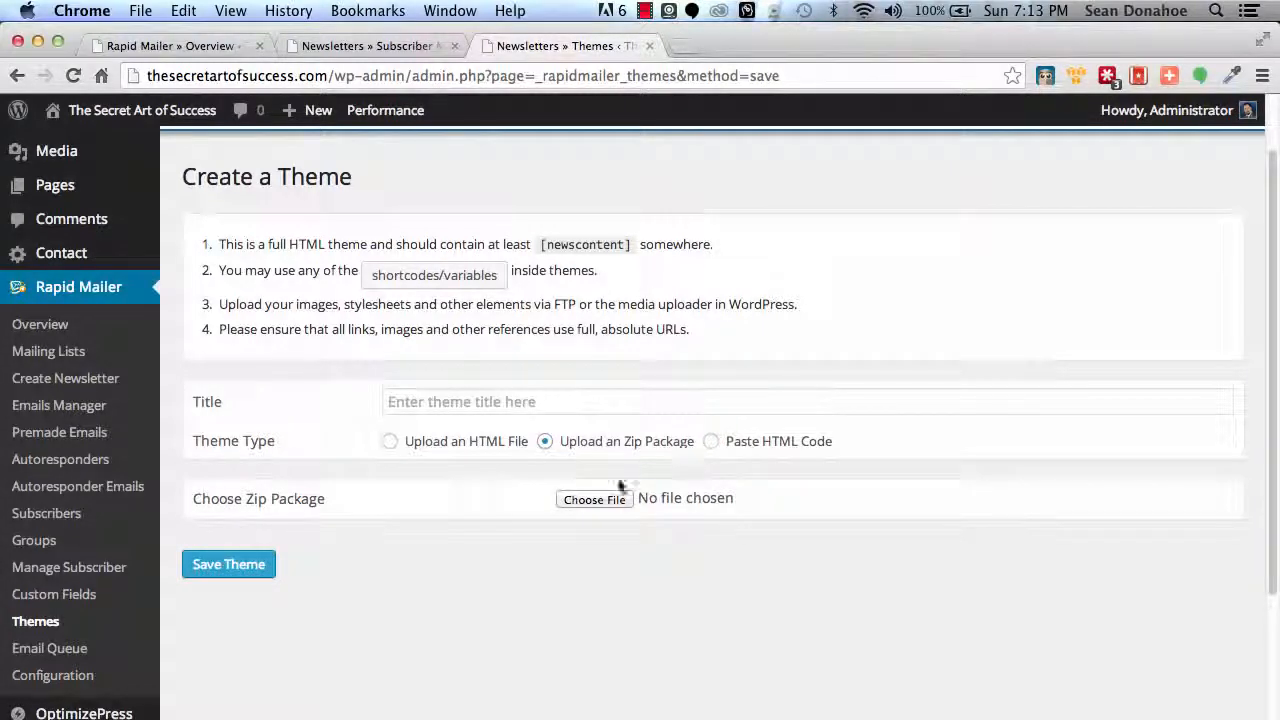
pyautogui.click(405, 443)
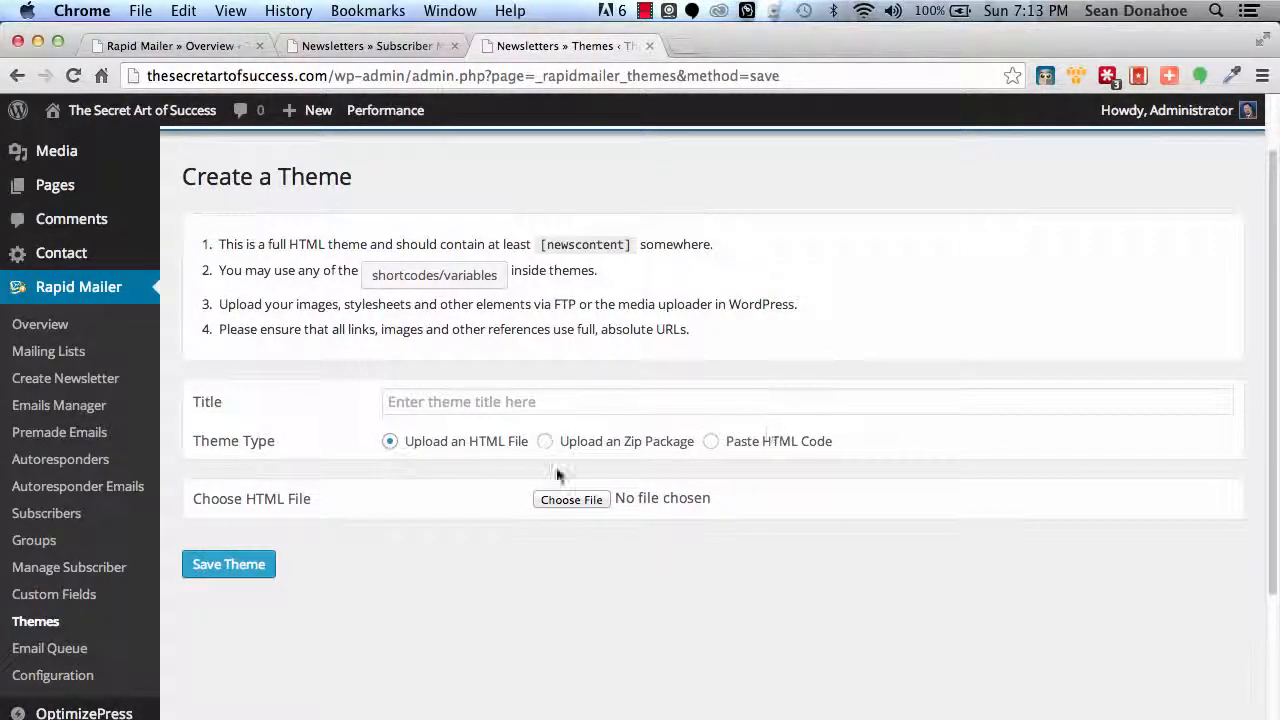
# Open the email queue and examine its schedule details, including the schedule interval and emails per interval.
pyautogui.click(73, 655)
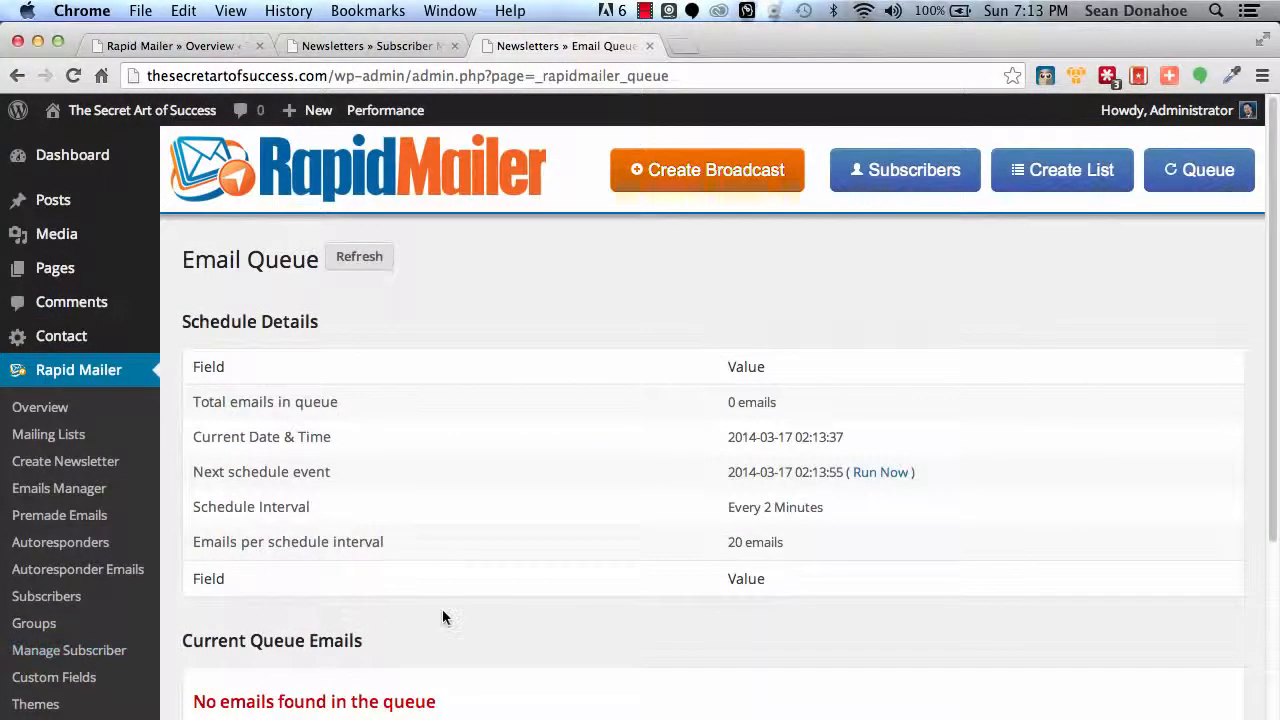
pyautogui.scroll(-5, 439, 614)
pyautogui.scroll(1, 439, 614)
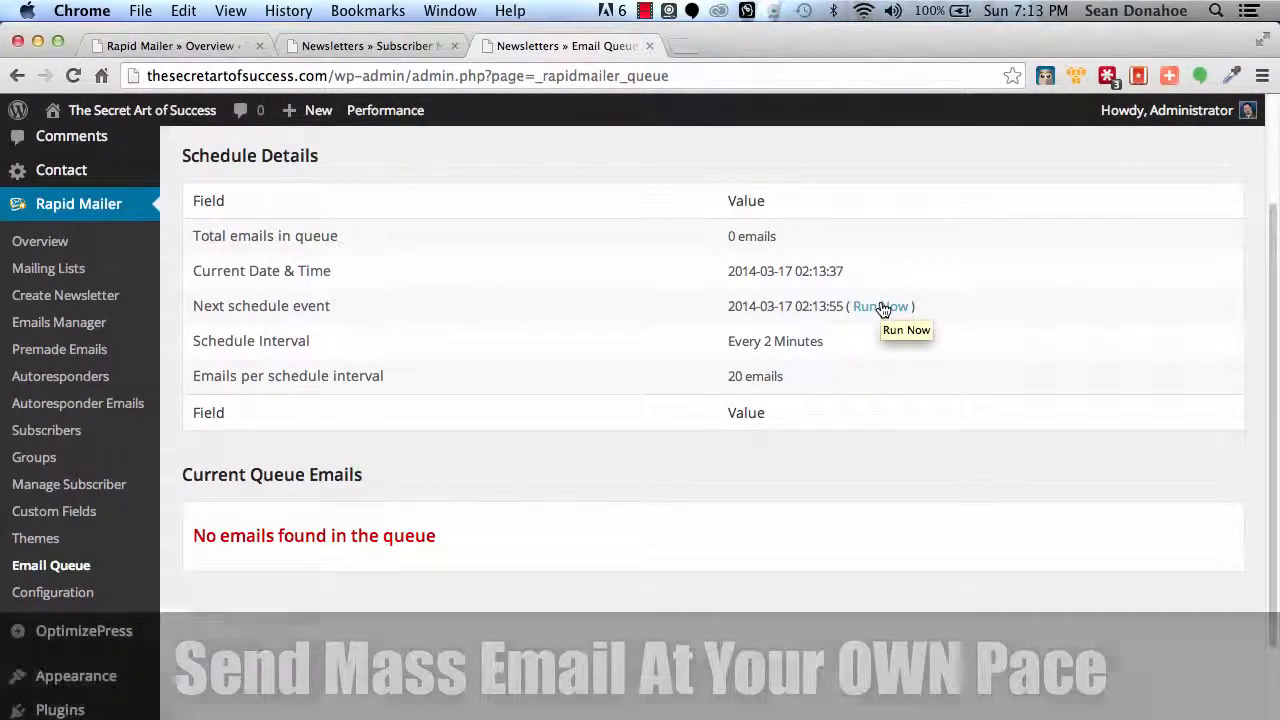
pyautogui.moveTo(729, 375); pyautogui.dragTo(788, 375)
pyautogui.click(786, 376)
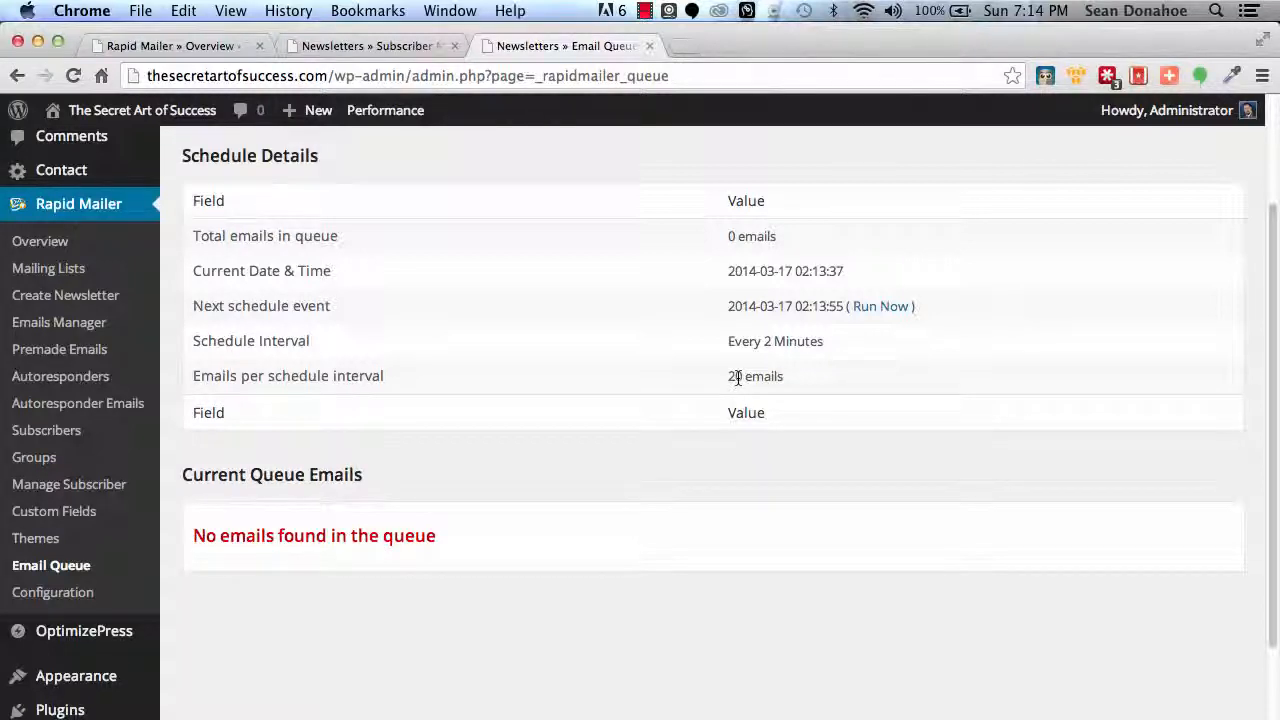
# Open Rapid Mailer's configuration page and review the general mail settings.
pyautogui.click(44, 598)
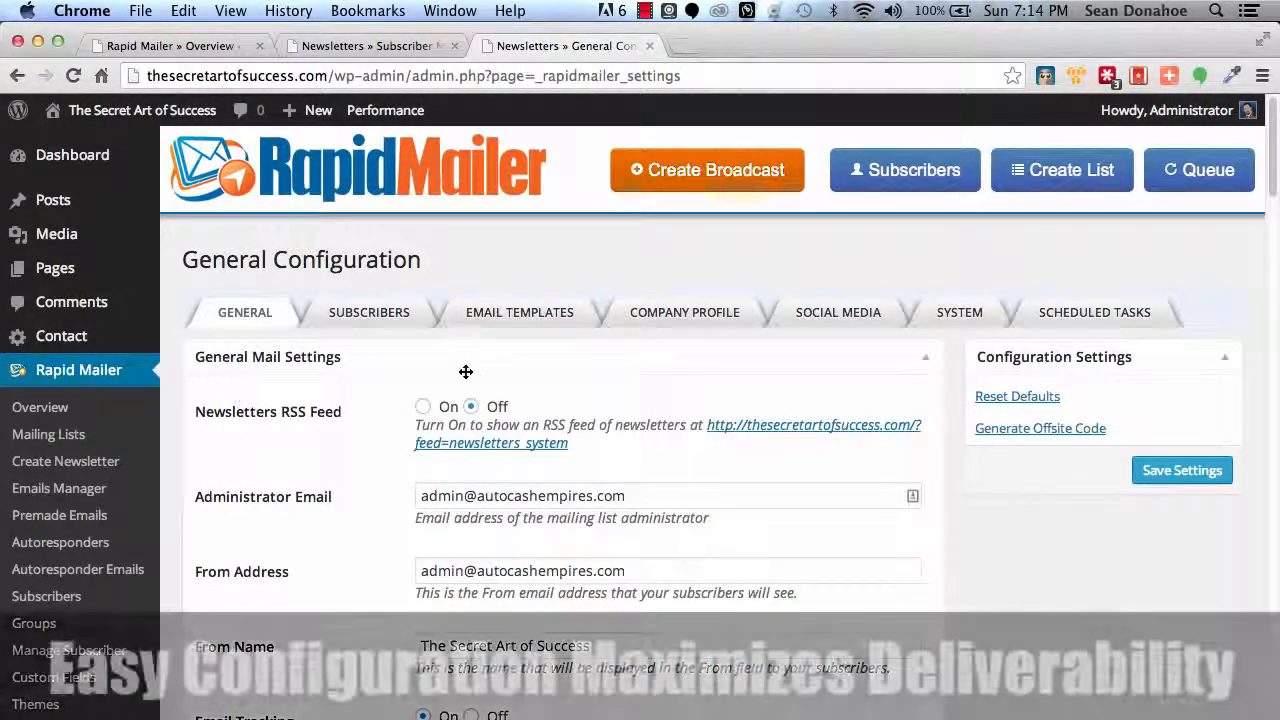
pyautogui.scroll(-1, 351, 490)
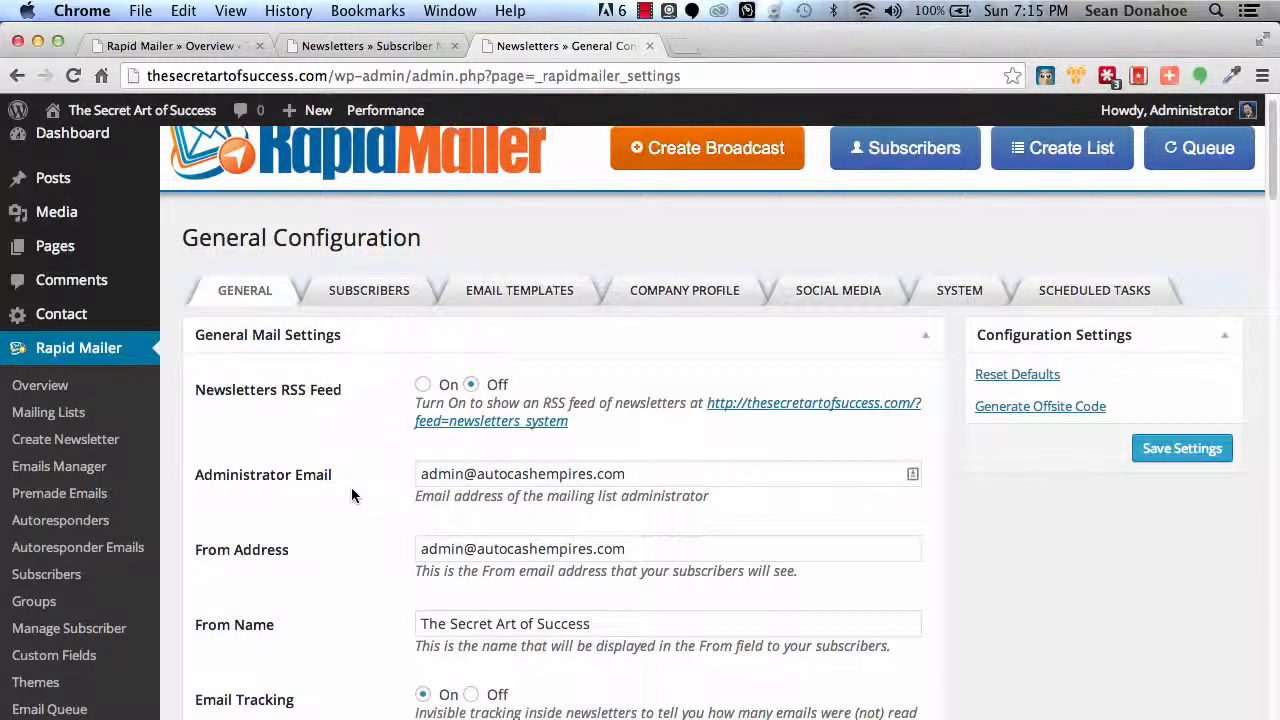
# Compare the Gmail SMTP and WP Mail options in the general mail settings, and set the Mail Type to SMTP Server.
pyautogui.scroll(1, 351, 487)
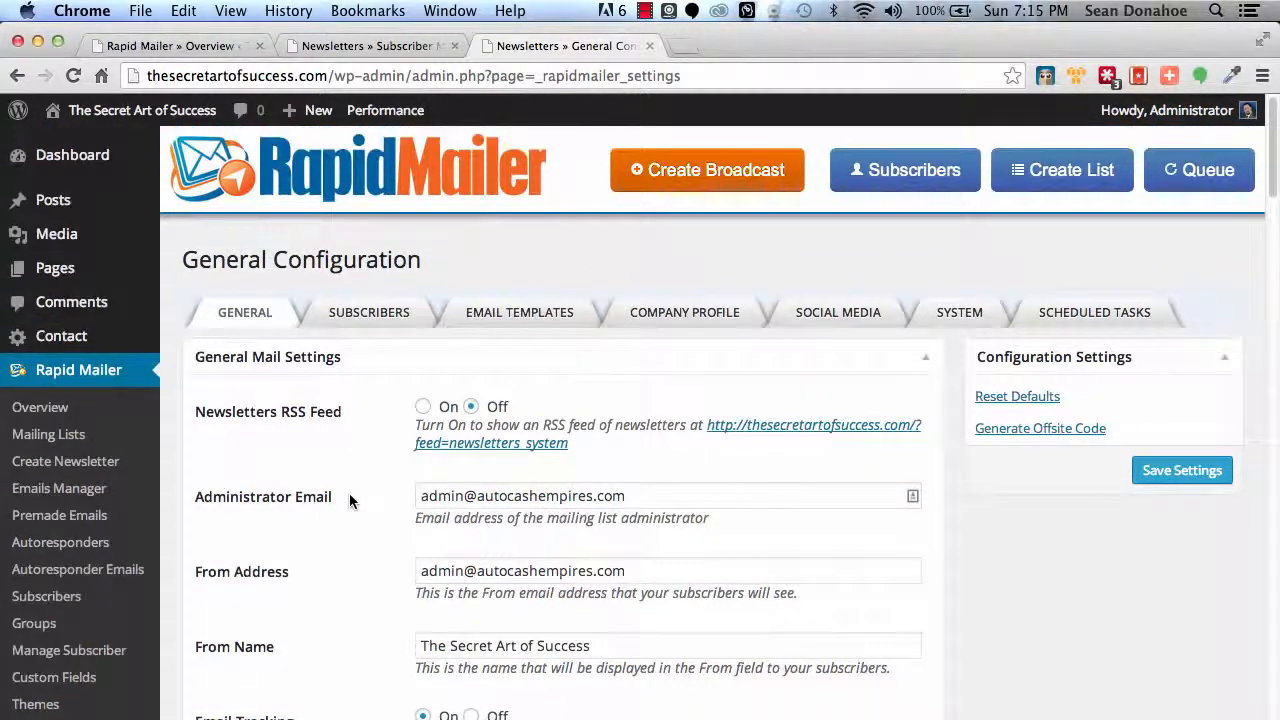
pyautogui.scroll(-8, 349, 493)
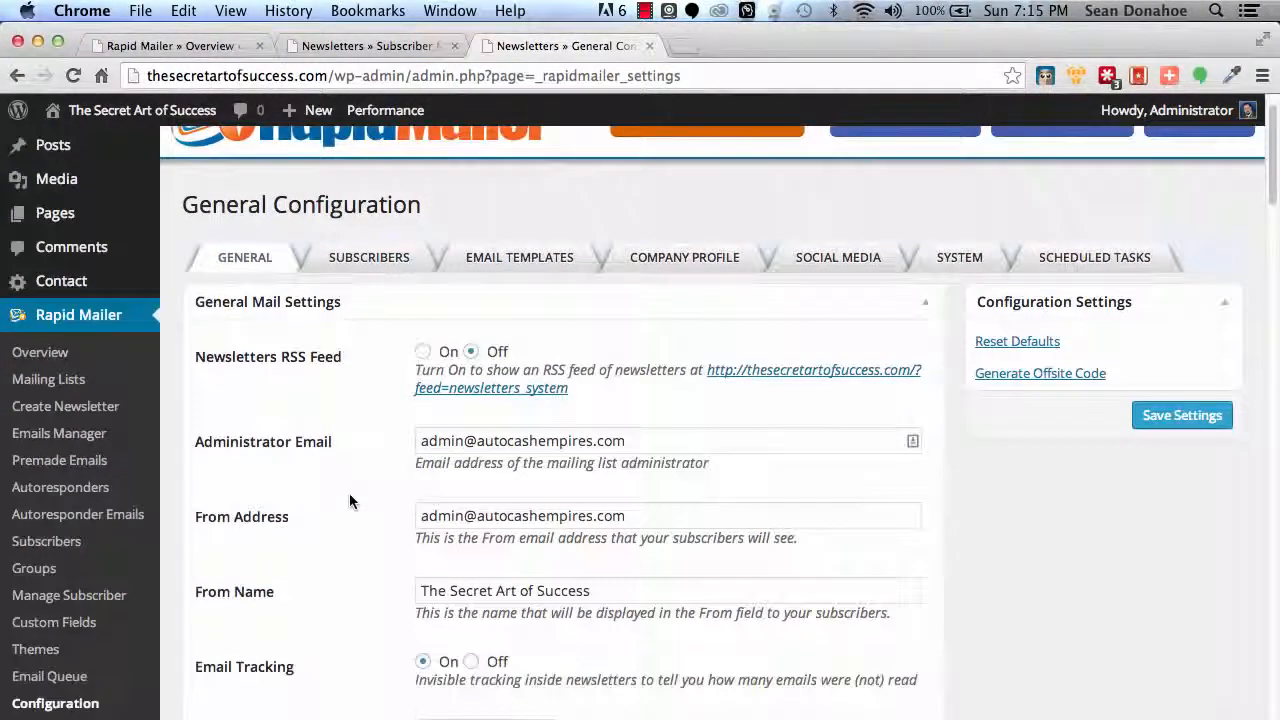
pyautogui.scroll(-4, 349, 493)
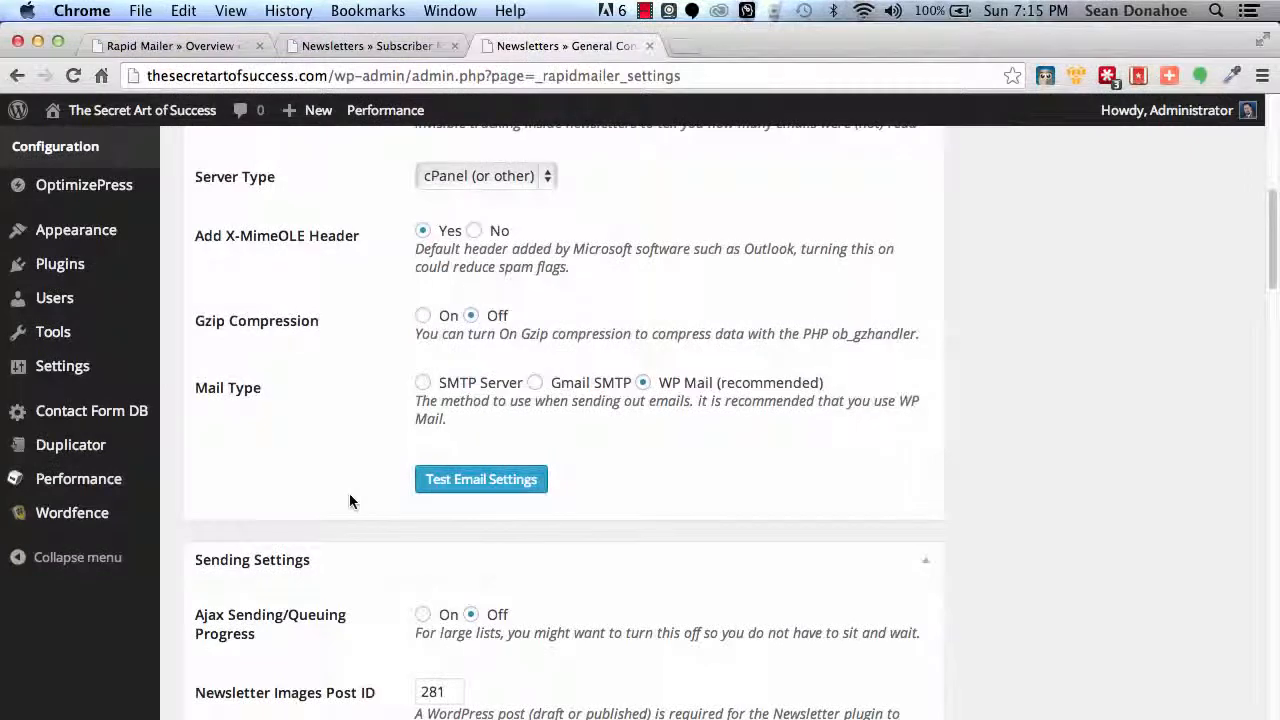
pyautogui.click(578, 390)
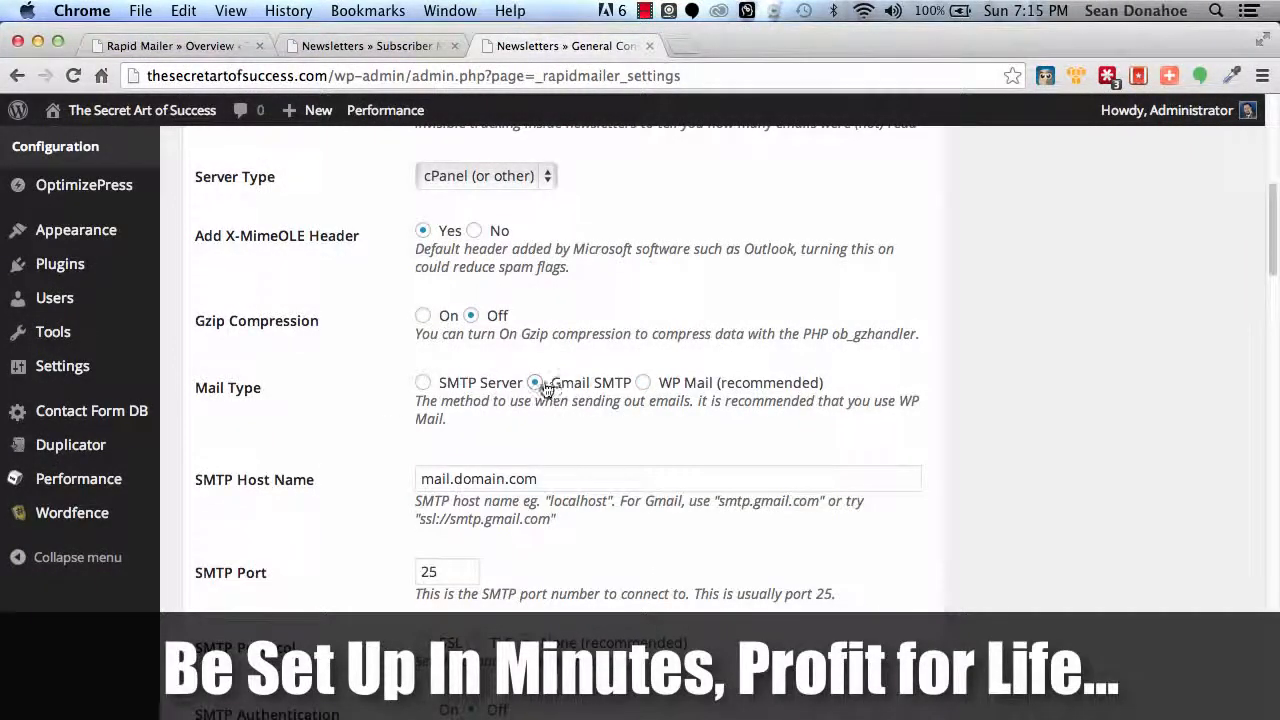
pyautogui.click(643, 385)
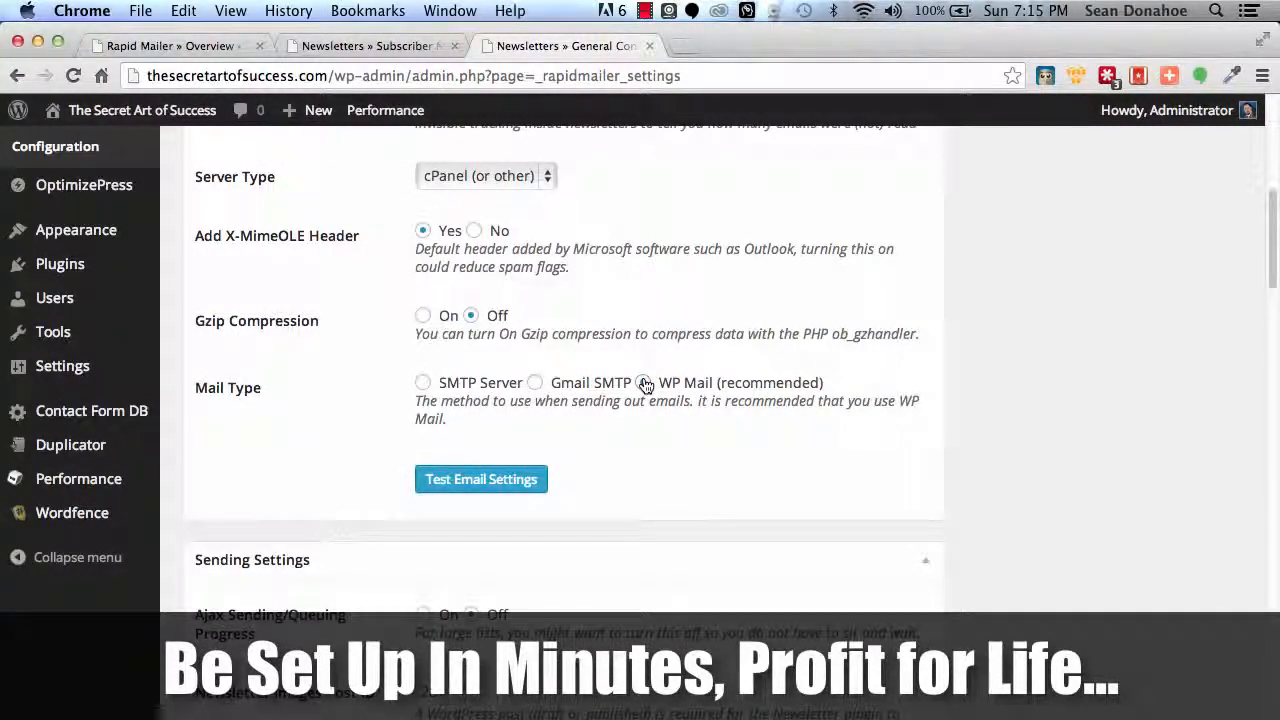
pyautogui.click(423, 383)
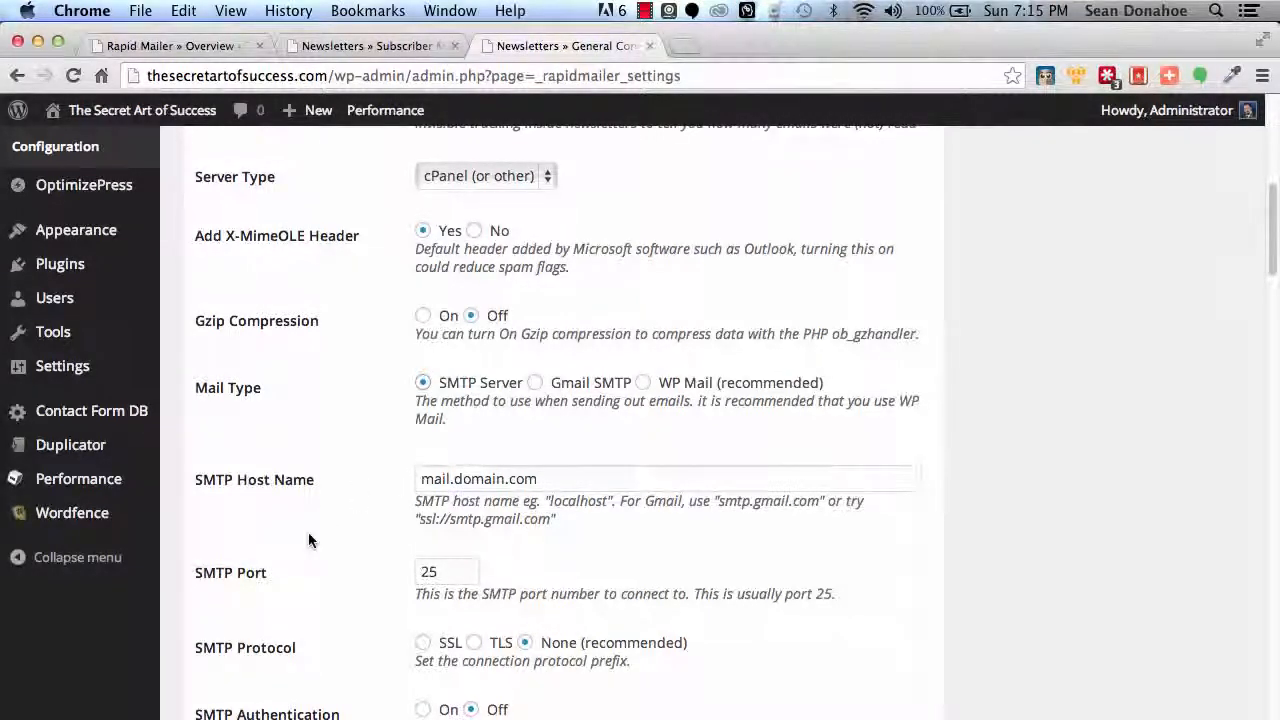
# Review the sending, default subscription form, post publishing and email scheduling sections of the general configuration.
pyautogui.scroll(-10, 308, 537)
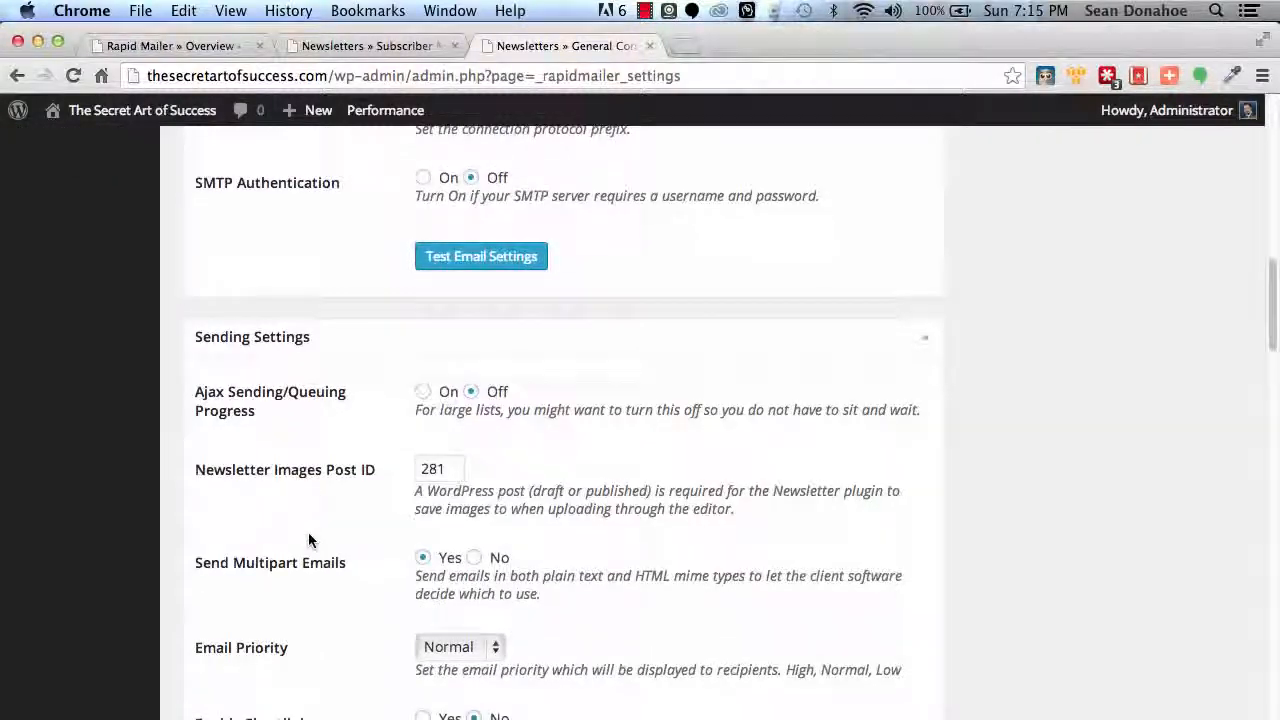
pyautogui.scroll(-15, 308, 540)
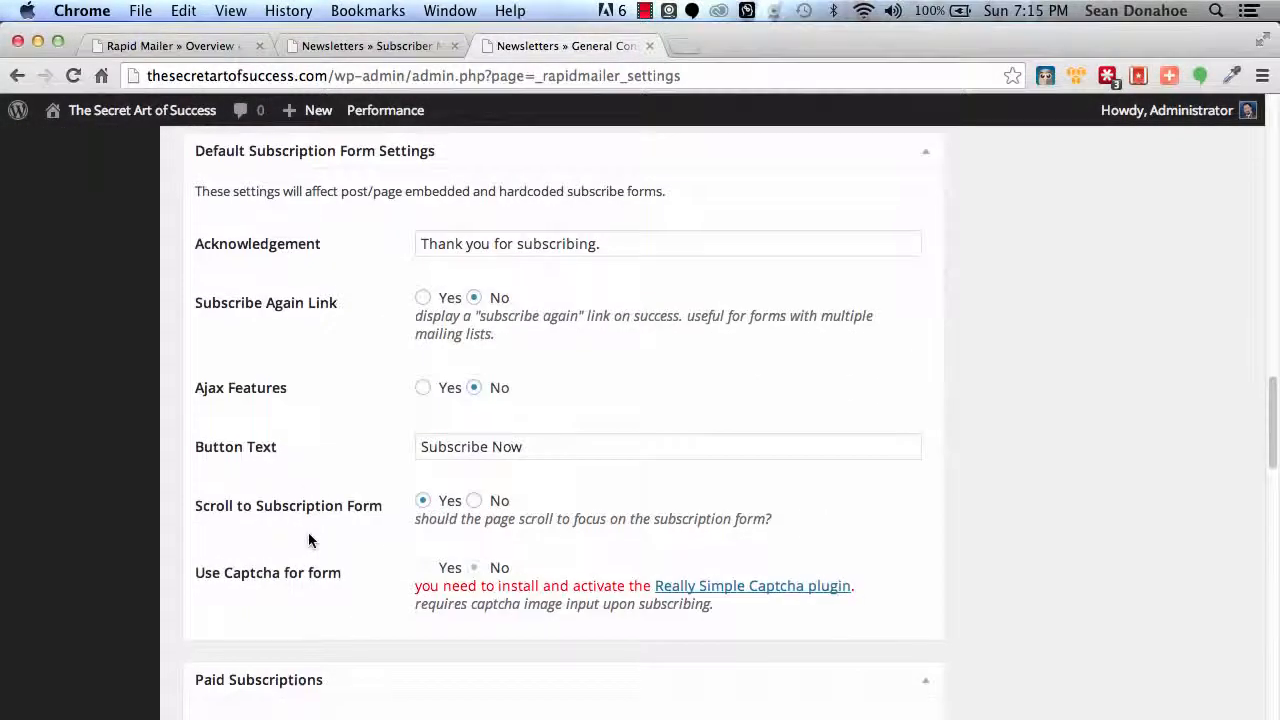
pyautogui.scroll(-11, 308, 540)
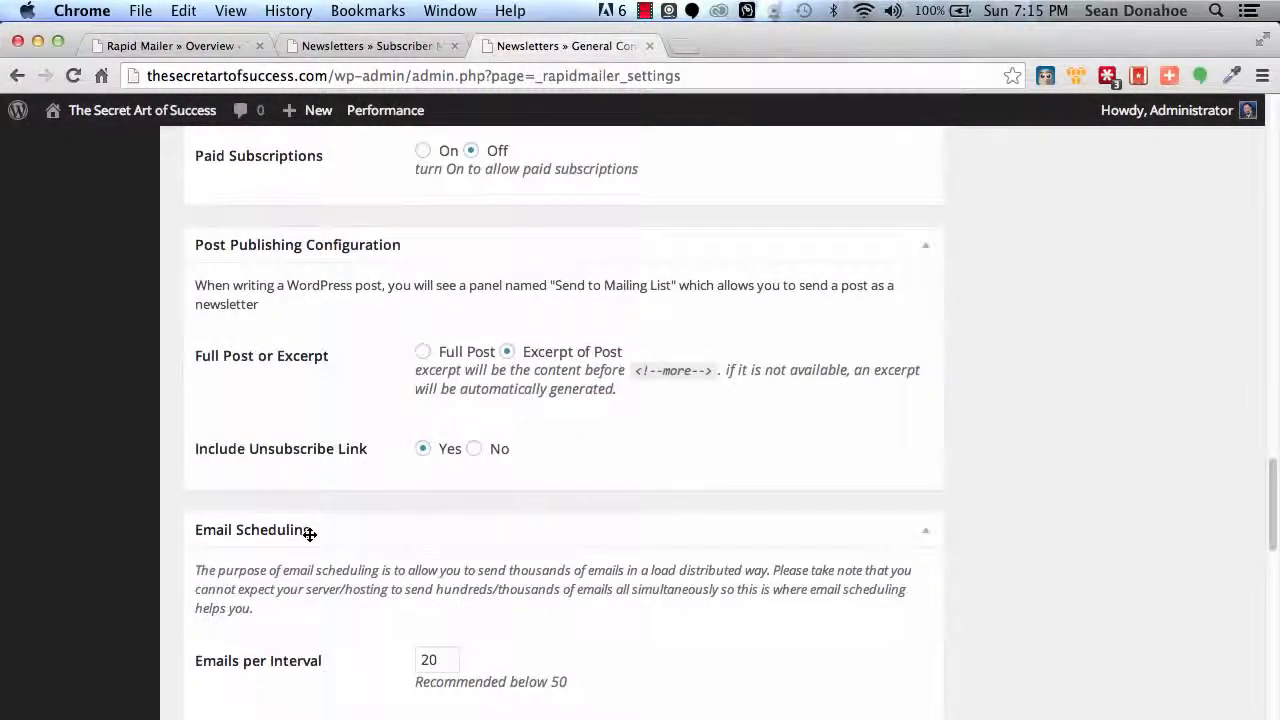
pyautogui.scroll(20, 308, 540)
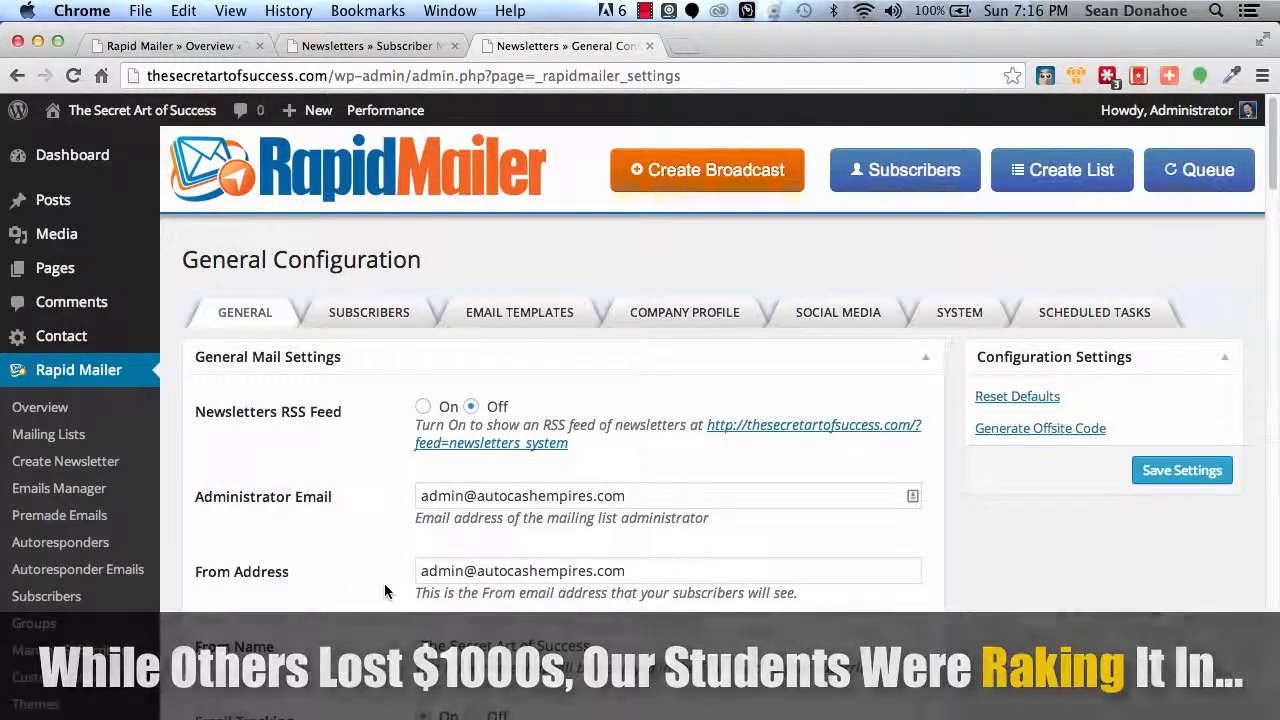
# Turn on Paid Subscriptions to examine its currency, payment method and PayPal settings, and switch it back off.
pyautogui.scroll(-20, 384, 591)
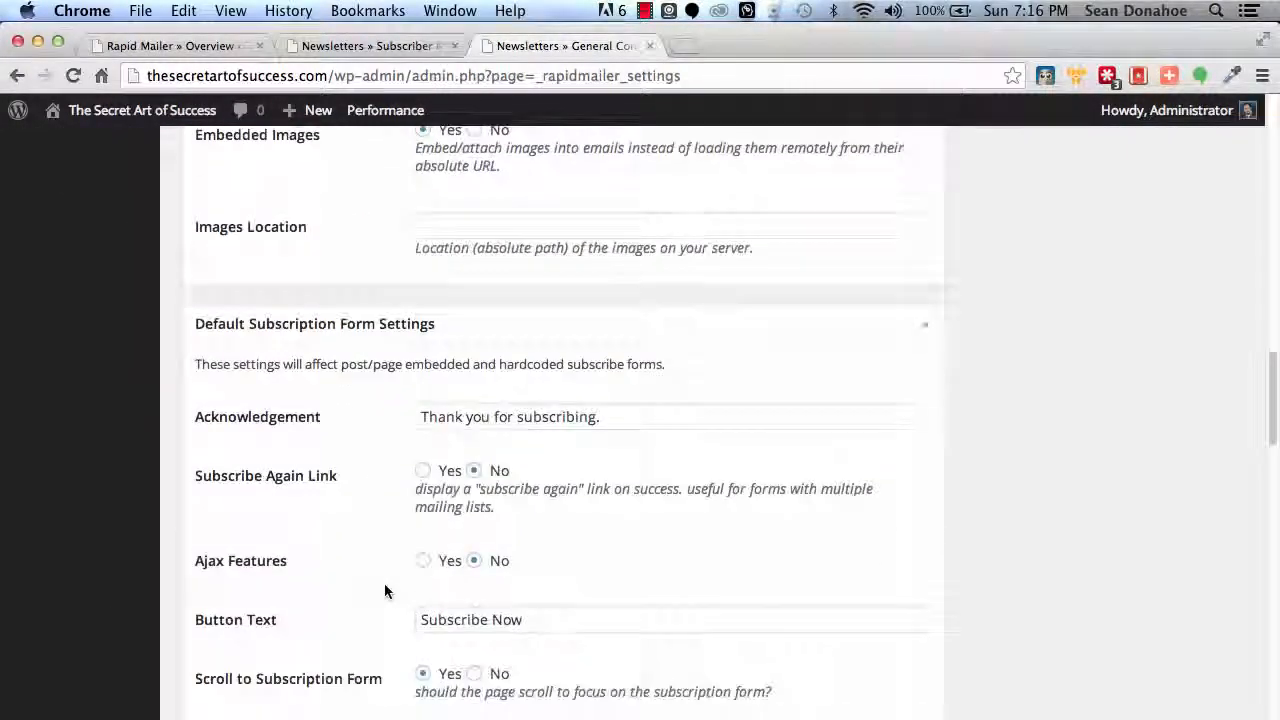
pyautogui.scroll(-10, 384, 588)
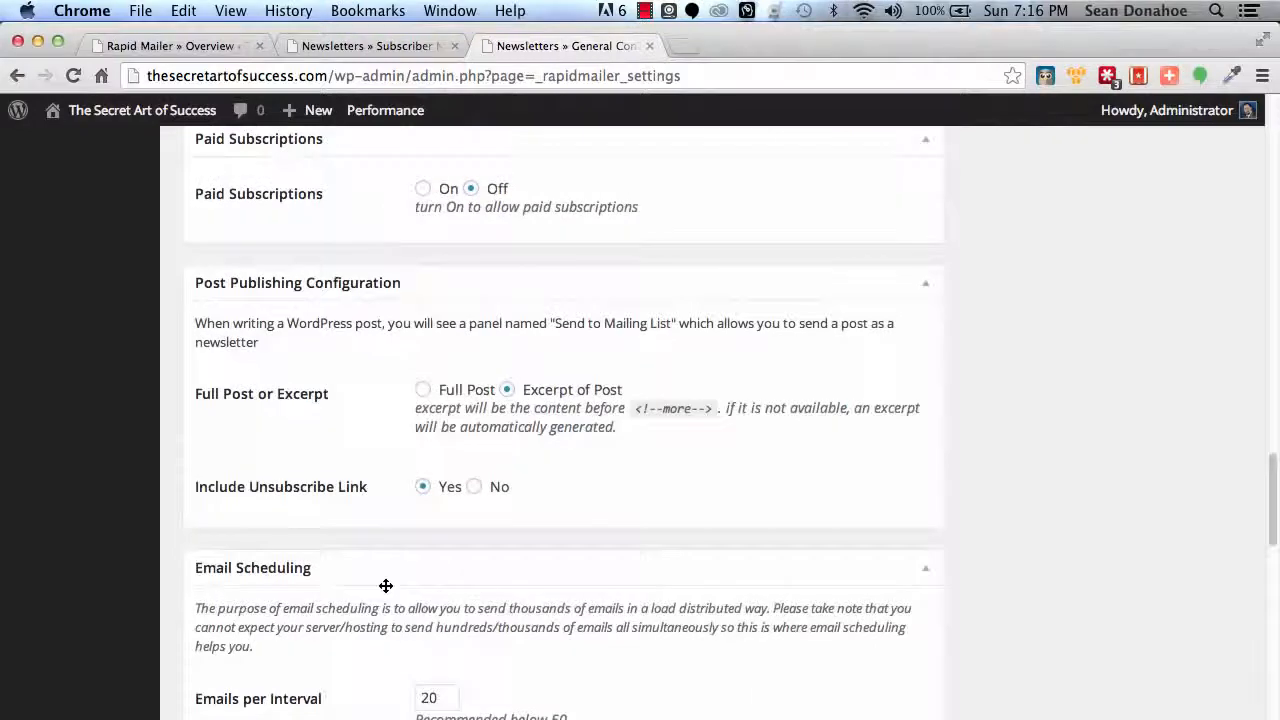
pyautogui.scroll(2, 385, 584)
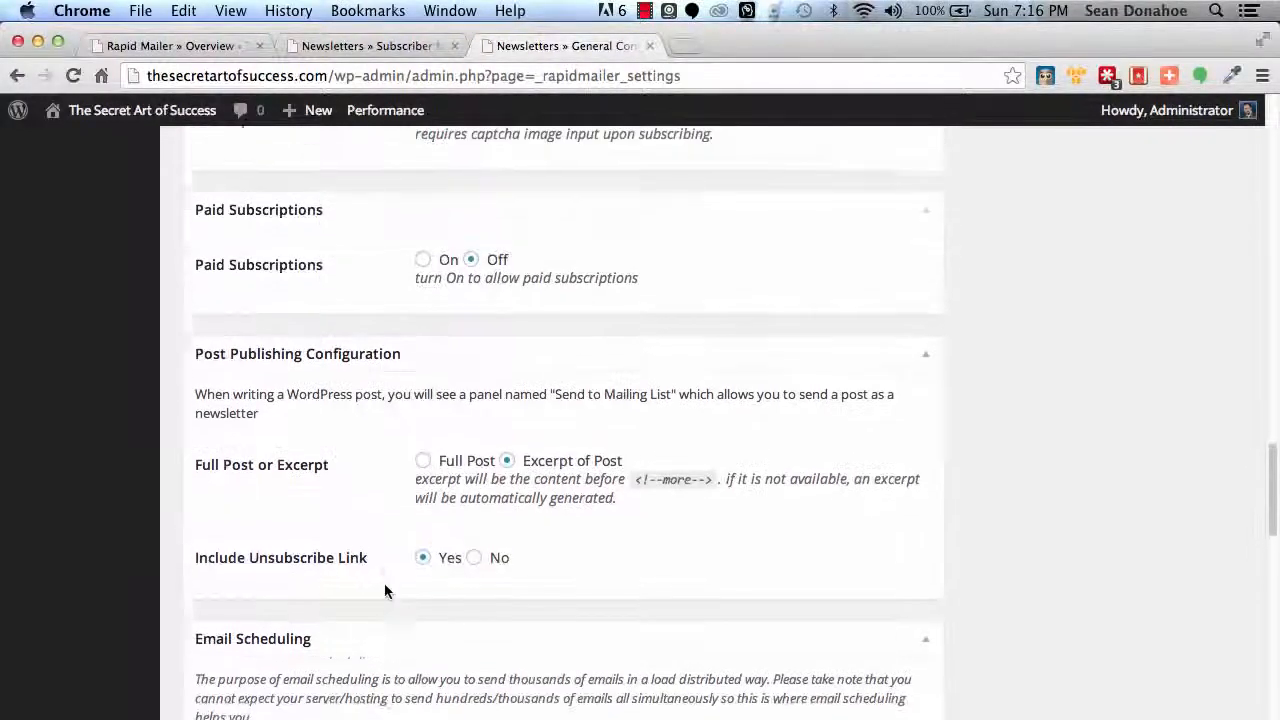
pyautogui.click(423, 277)
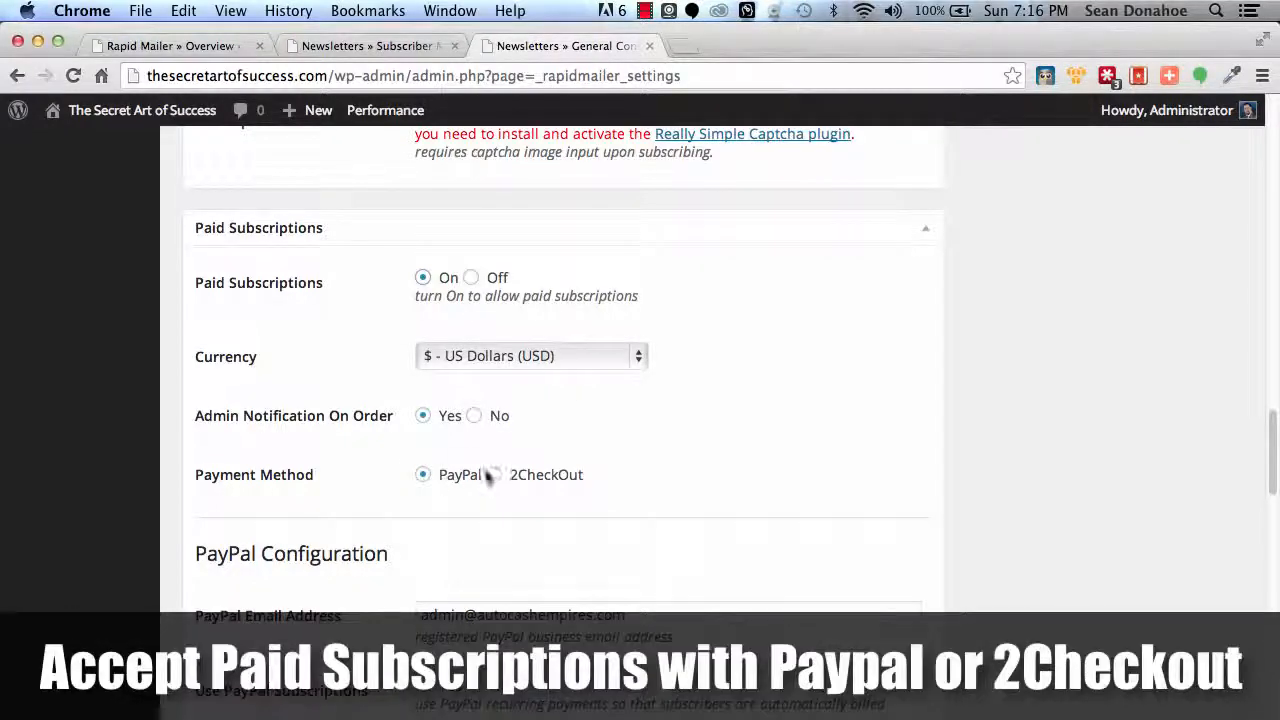
pyautogui.scroll(-3, 329, 514)
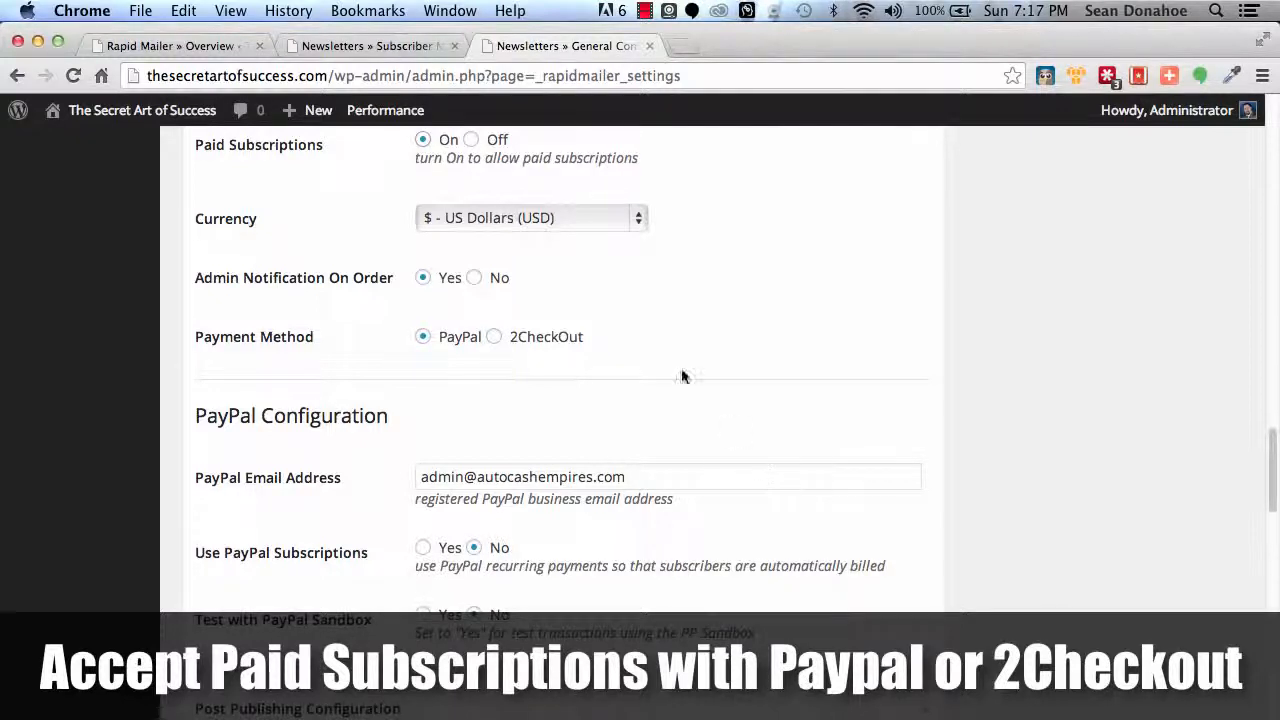
pyautogui.scroll(1, 643, 380)
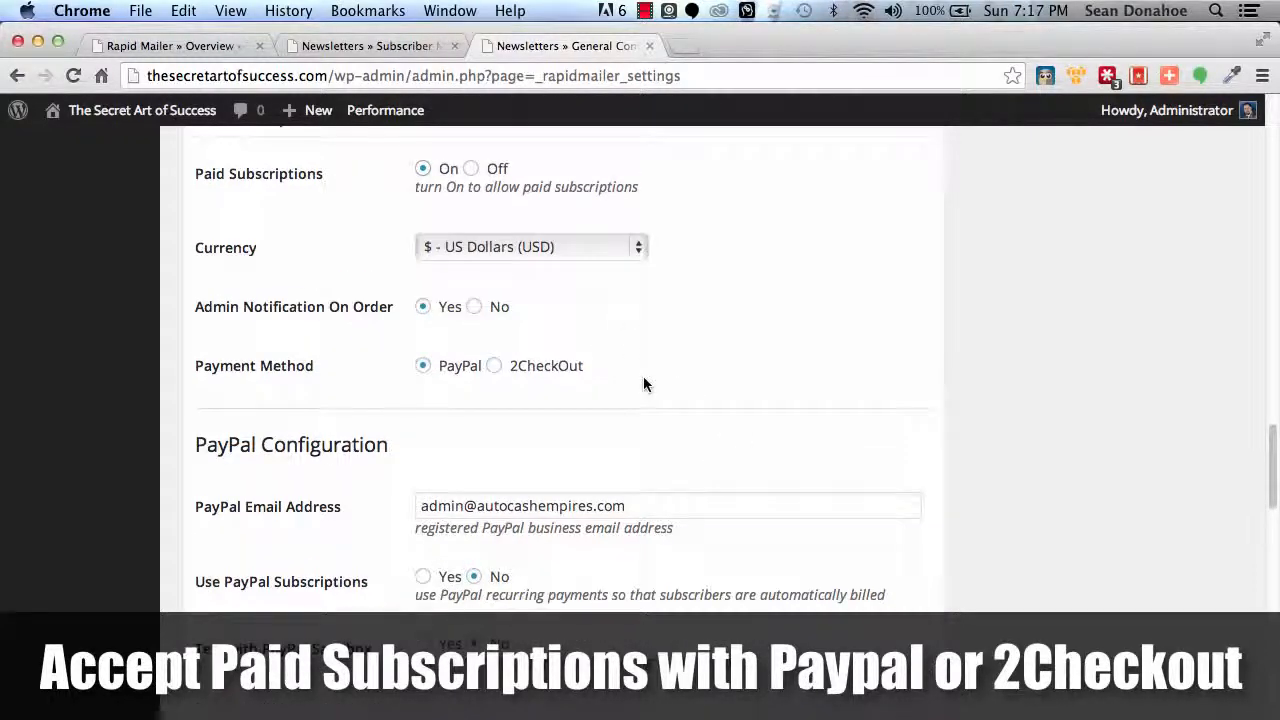
pyautogui.click(471, 169)
# Look through the remaining general settings, including the theme, scripts and custom CSS options.
pyautogui.scroll(-10, 192, 589)
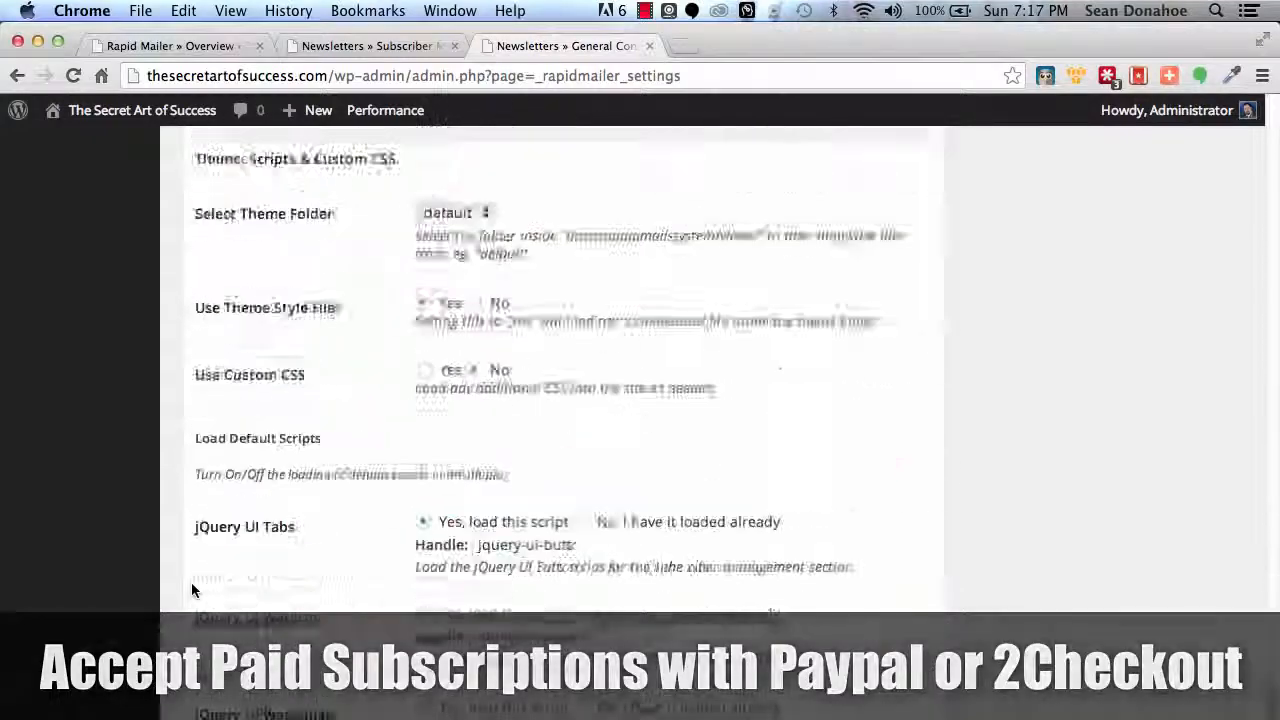
pyautogui.scroll(15, 193, 590)
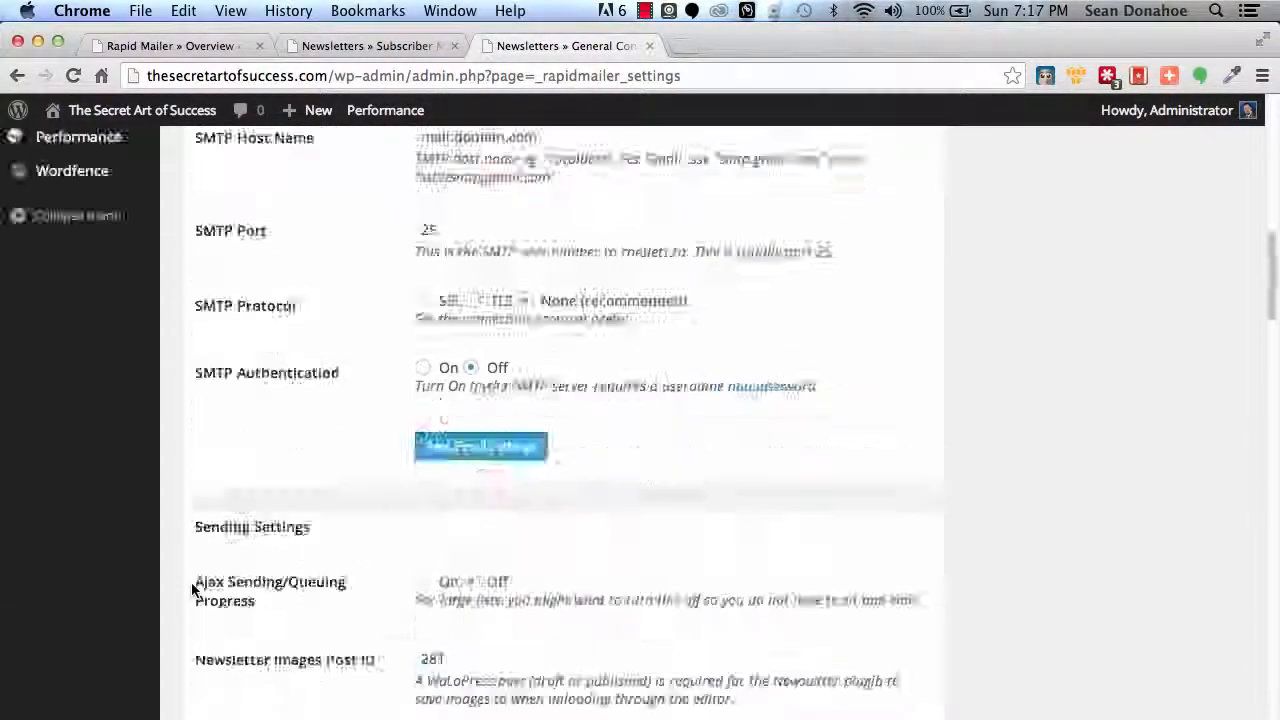